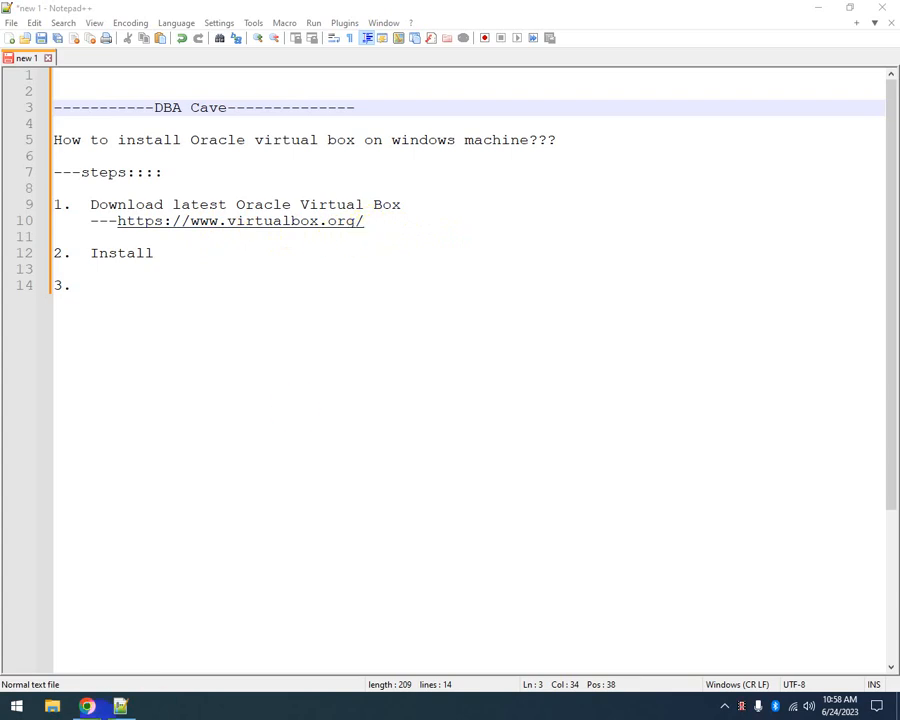
Step: Switch to Chrome and open the VirtualBox 7.0 download page from the virtualbox.org home page
click(88, 707)
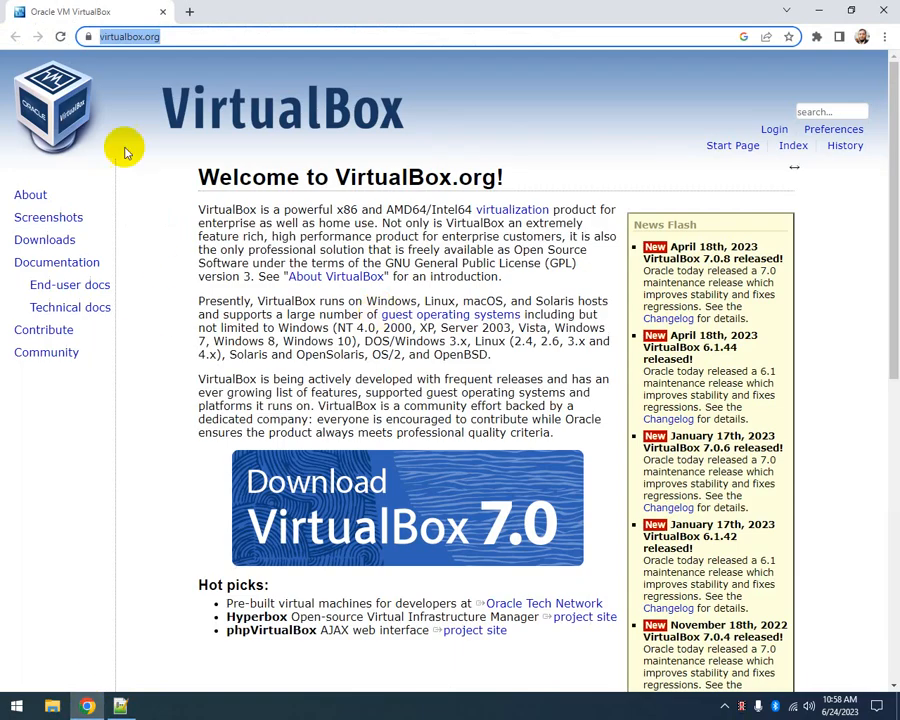
click(125, 34)
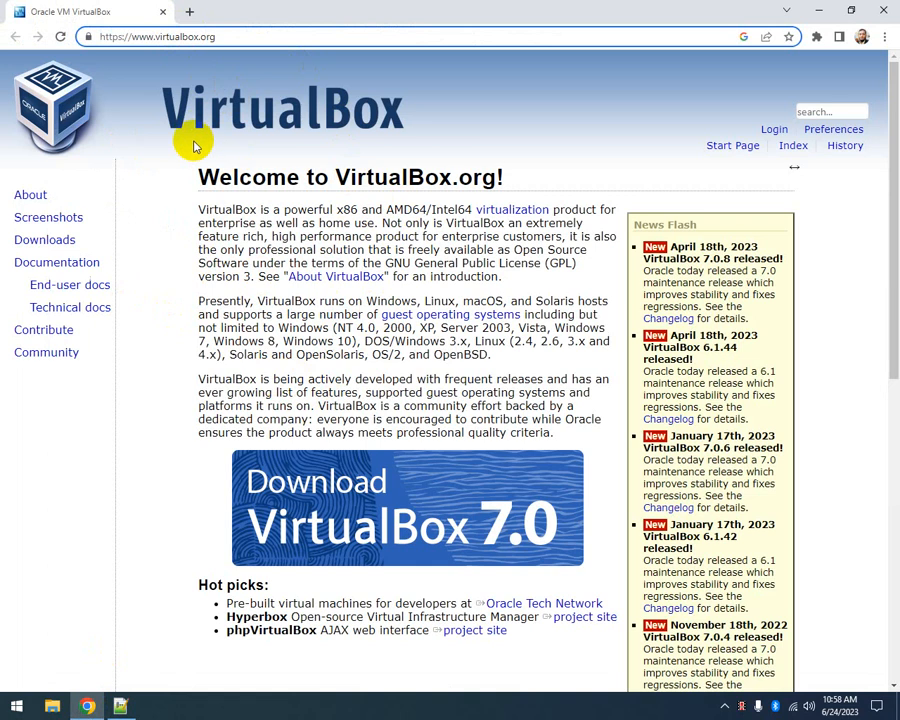
scroll(190, 150, down, 3)
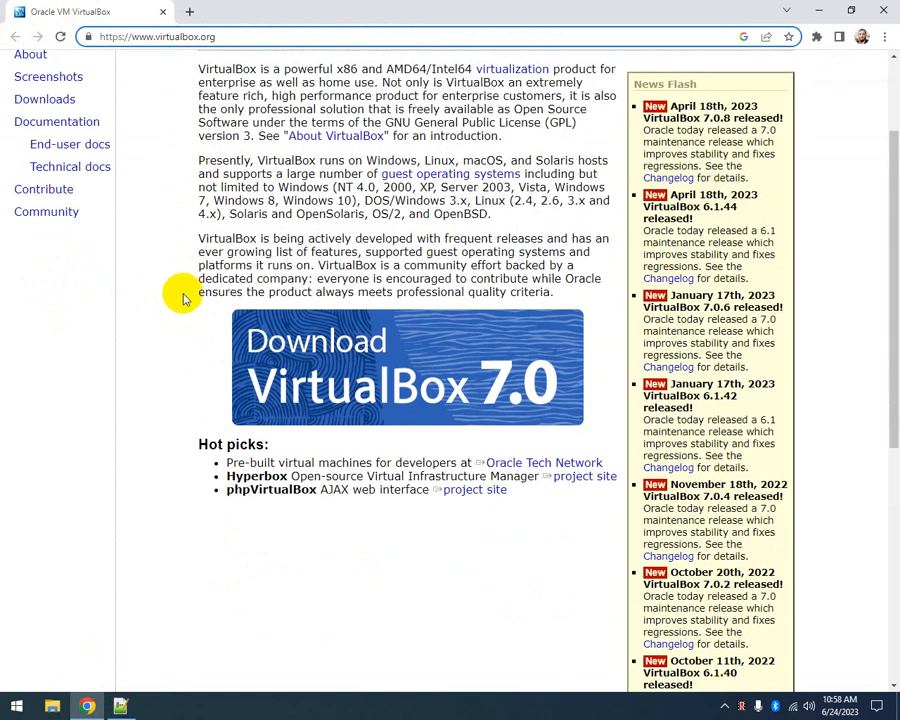
scroll(183, 298, up, 3)
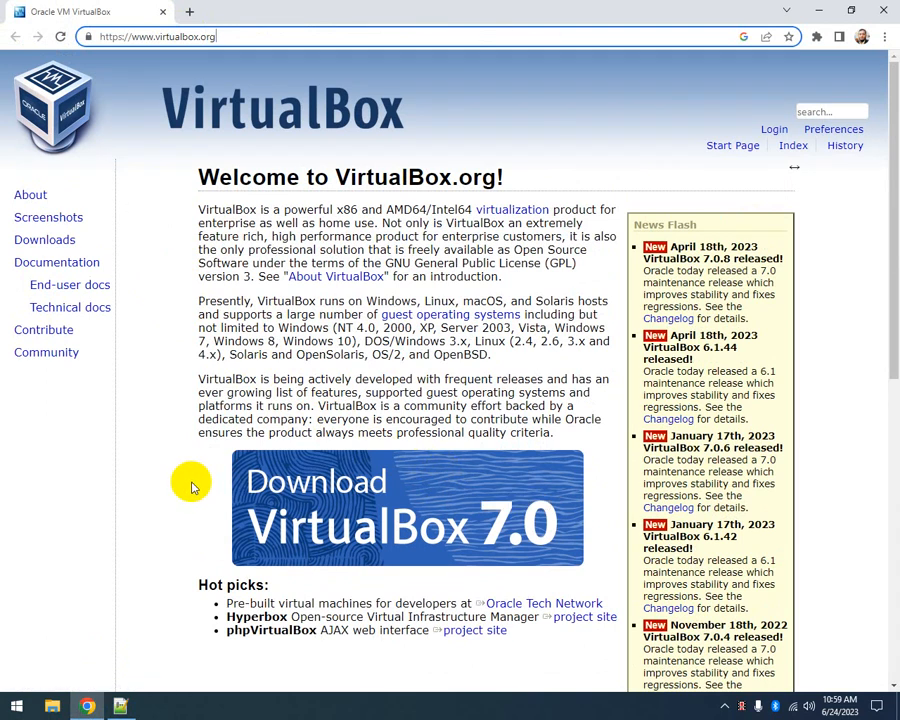
scroll(190, 487, down, 2)
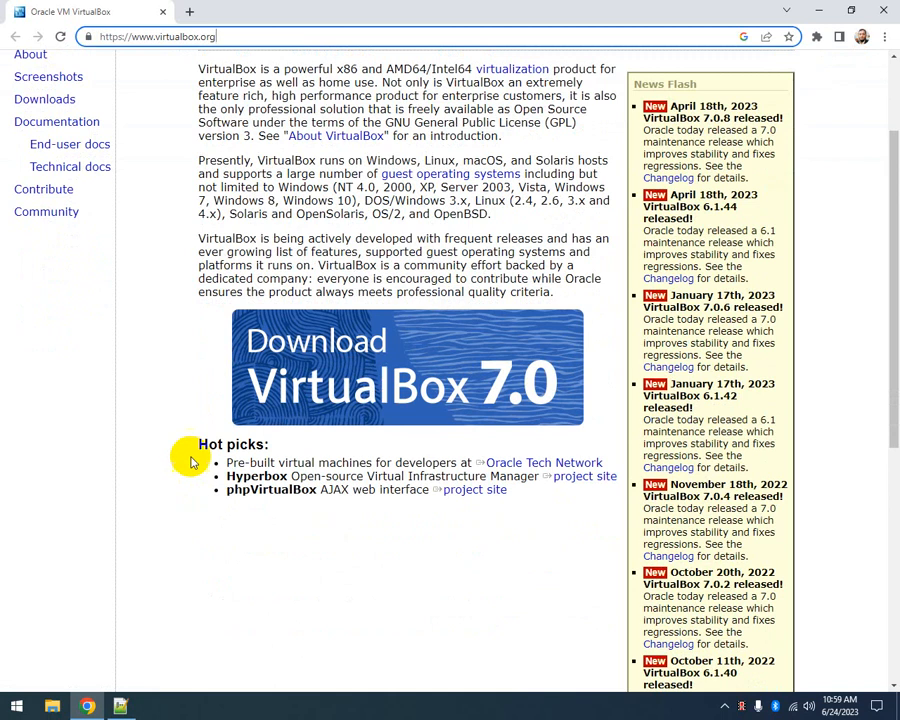
click(395, 372)
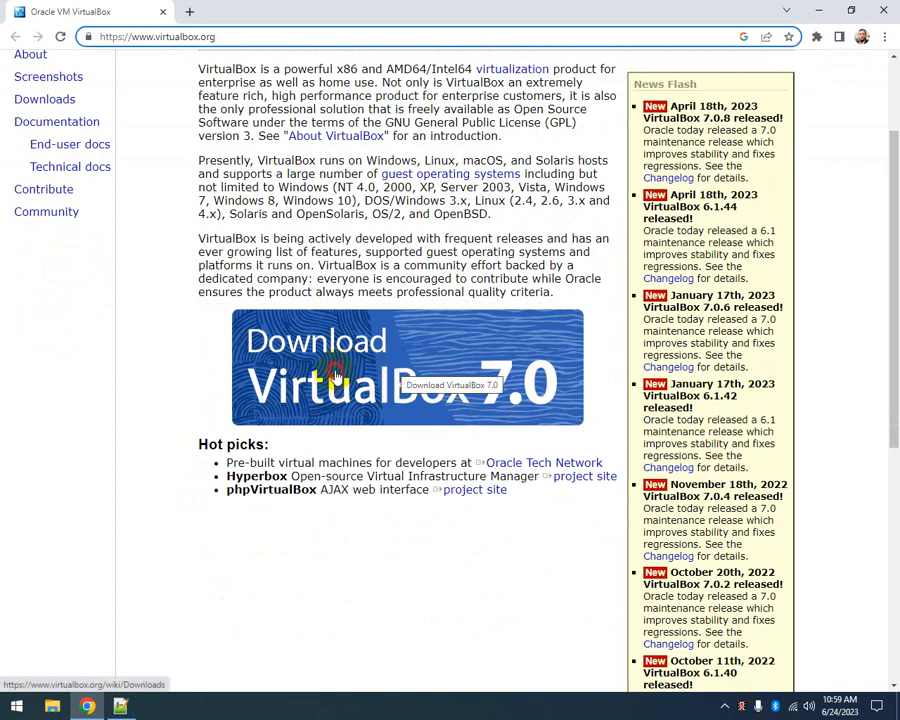
click(334, 378)
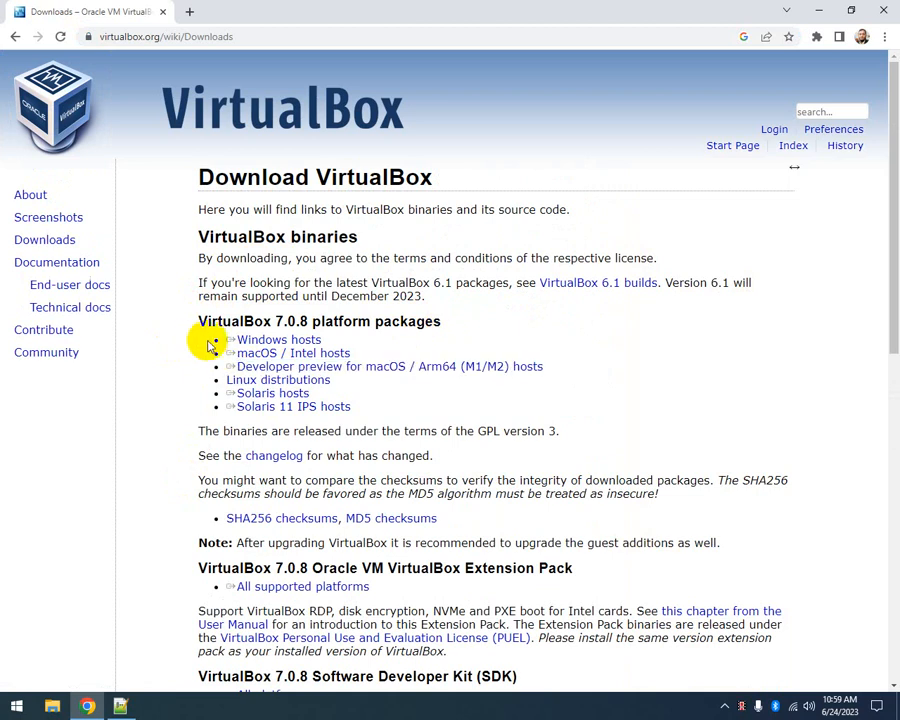
Step: Review the VirtualBox 7.0.8 platform packages offered for the different host operating systems
triple_click(270, 343)
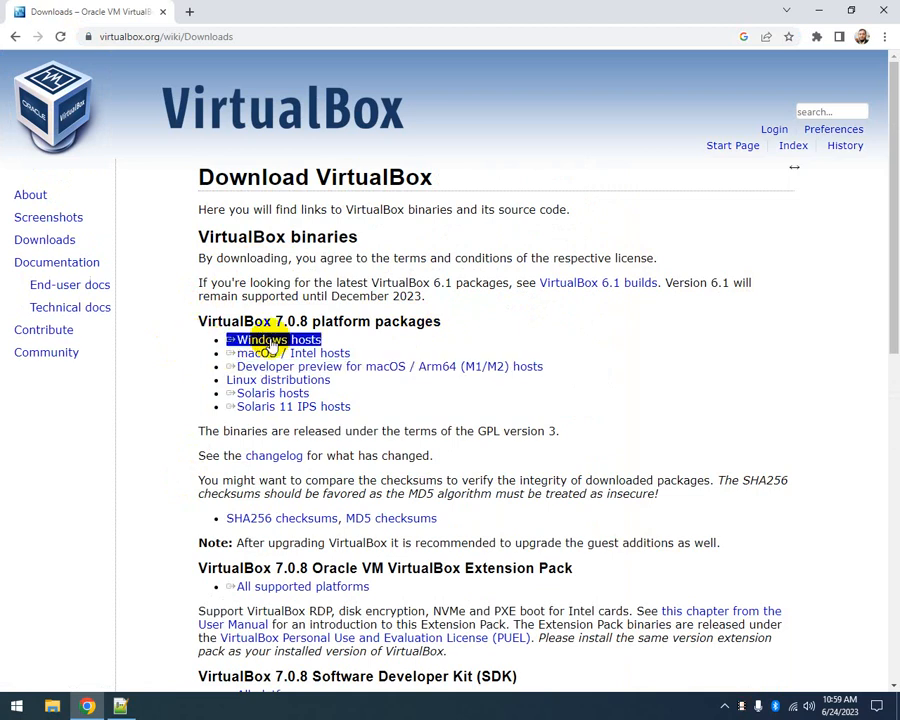
triple_click(346, 352)
triple_click(300, 367)
triple_click(298, 392)
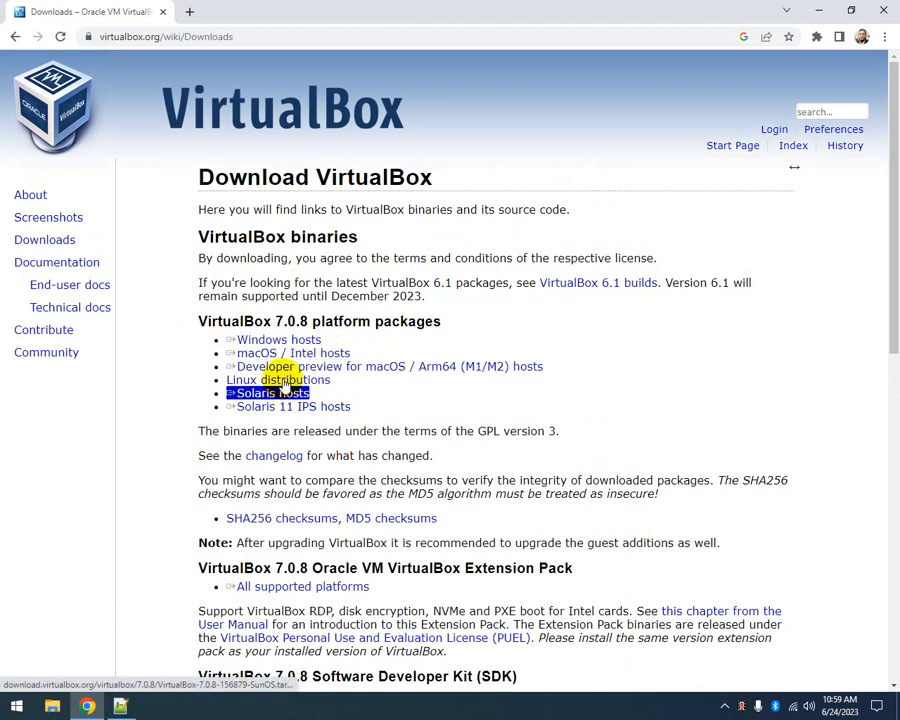
triple_click(284, 380)
triple_click(245, 393)
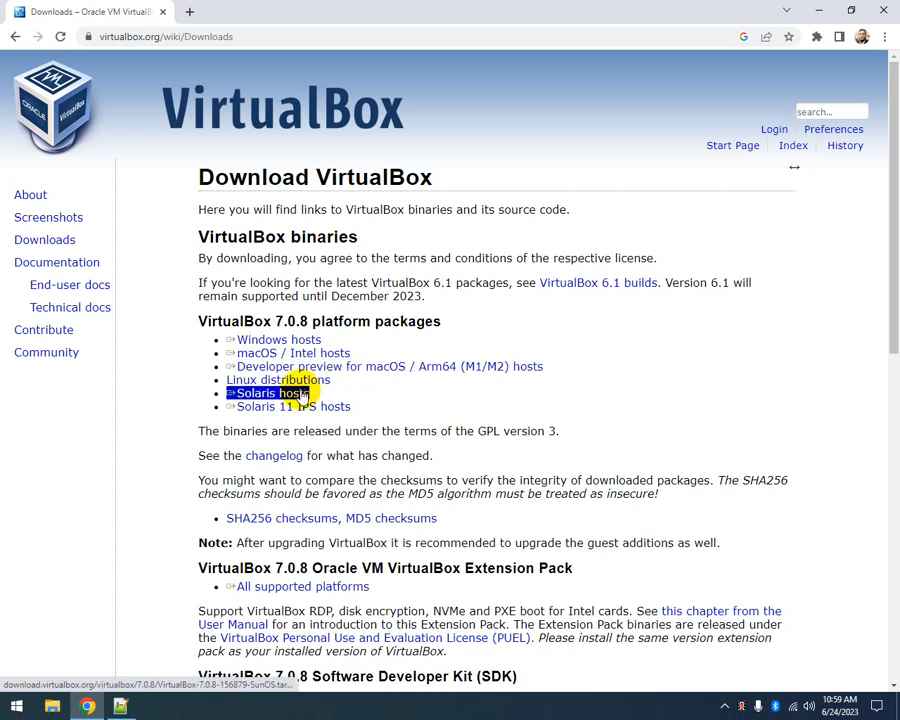
triple_click(283, 408)
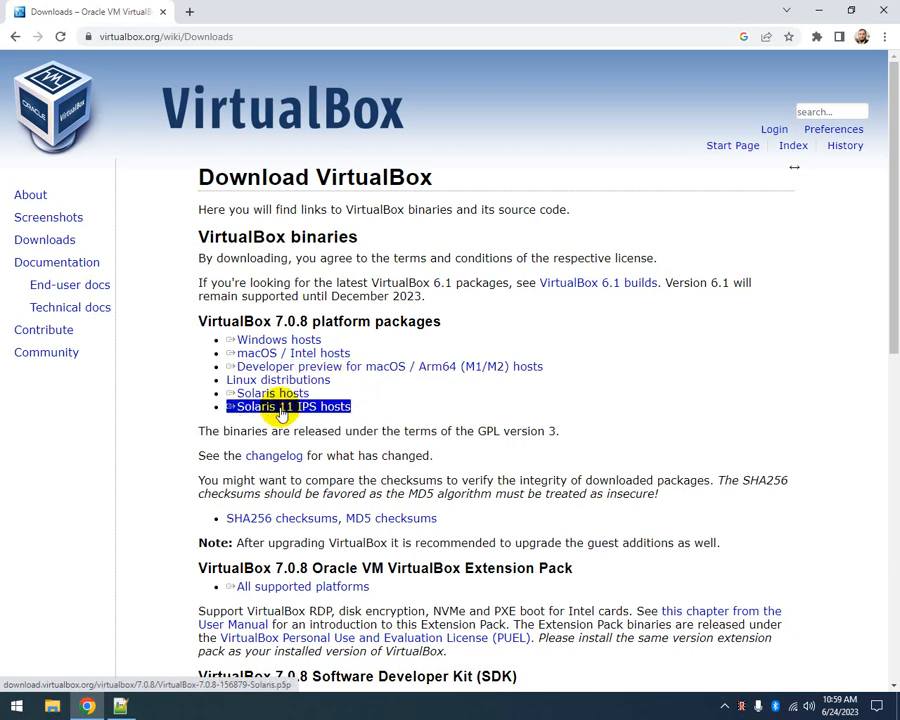
triple_click(307, 350)
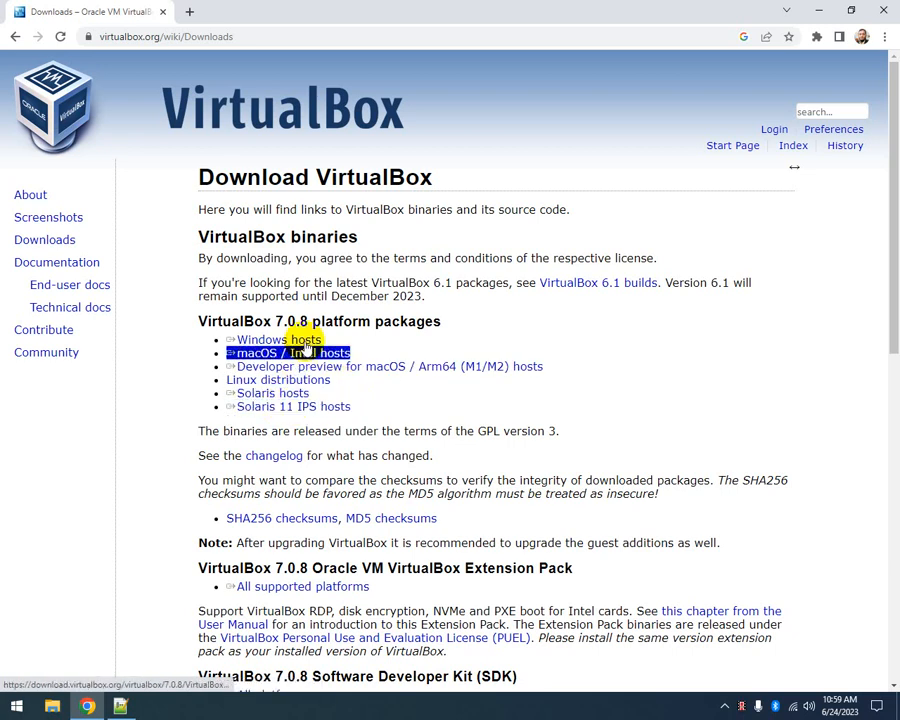
Step: Download the VirtualBox 7.0.8 package for Windows hosts as VirtualBox-7.0.8-156879-Win into the Downloads folder
triple_click(303, 341)
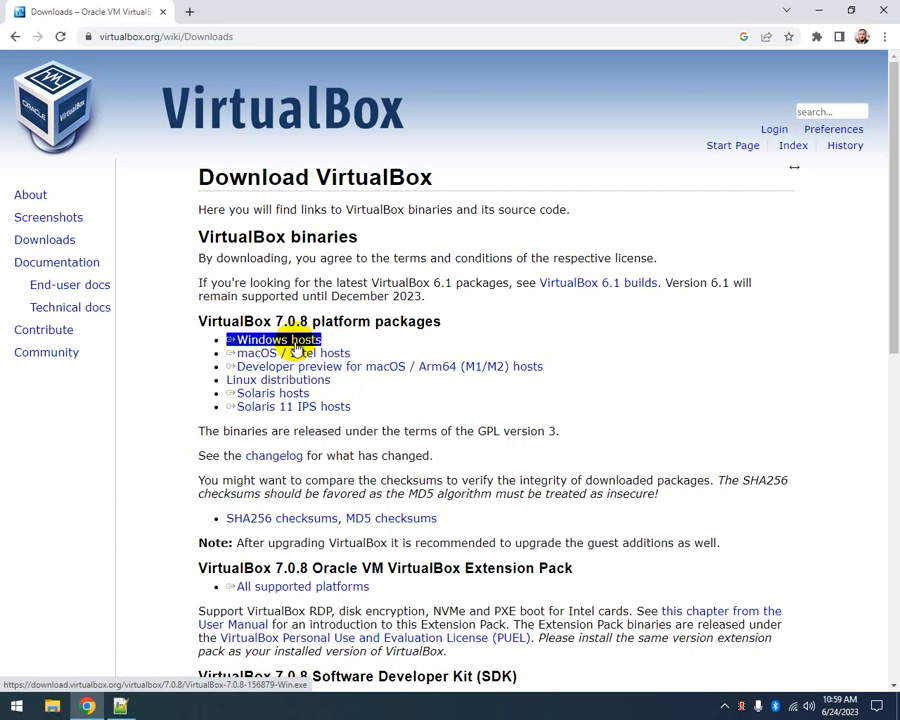
click(293, 343)
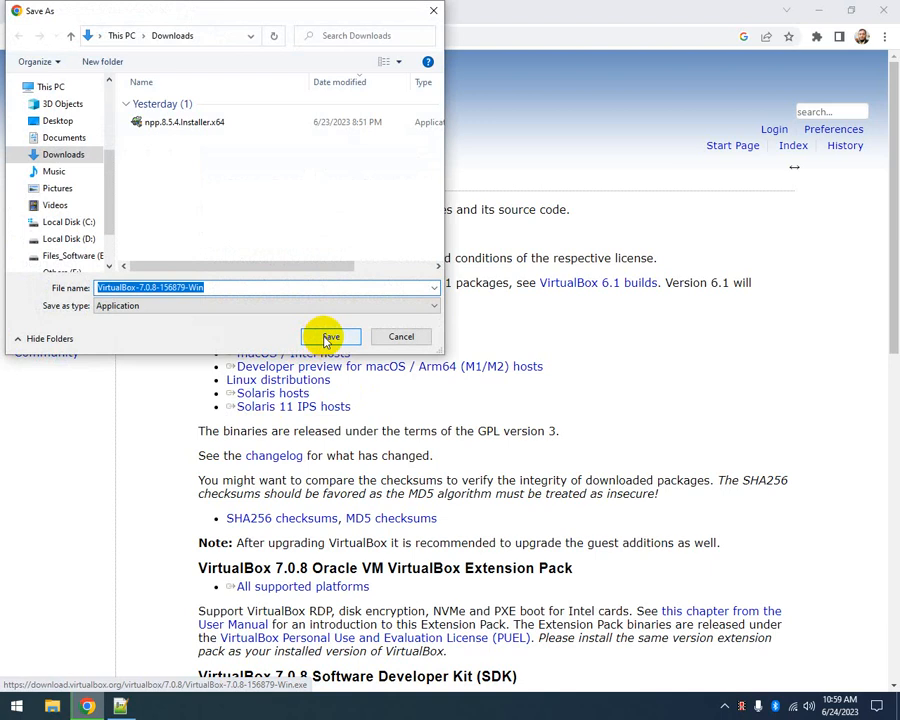
click(330, 337)
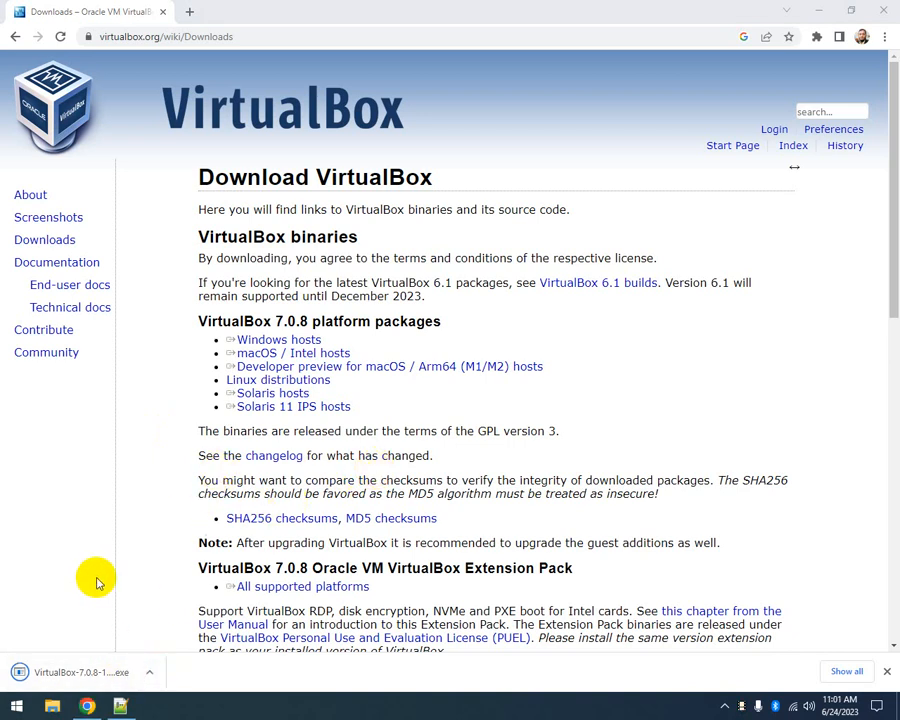
Step: Try to install VirtualBox 7.0.8 from the downloaded file and close the setup wizard and its messages
click(67, 677)
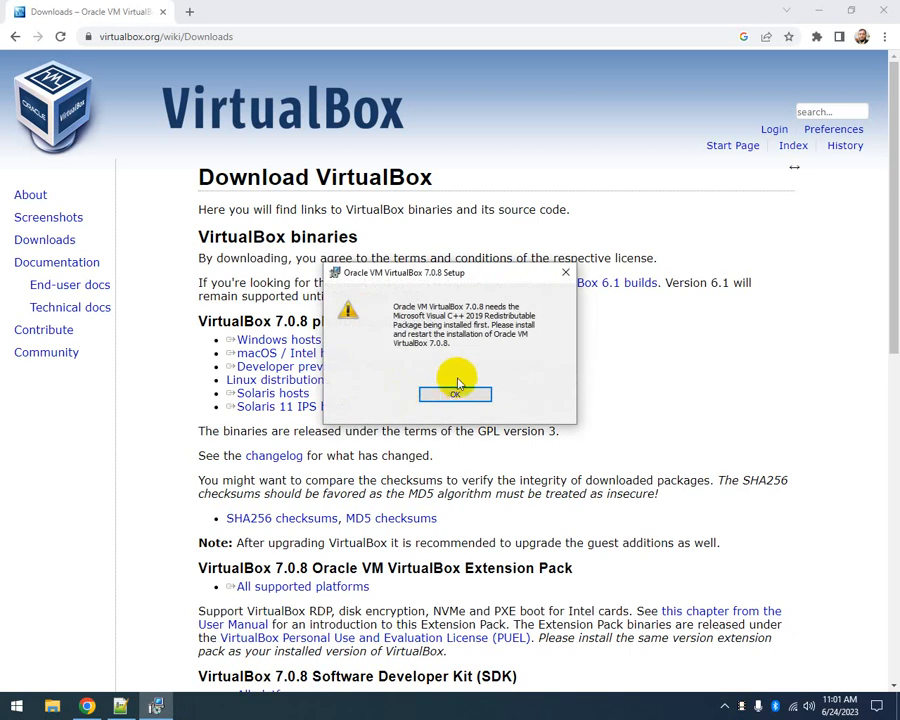
click(451, 396)
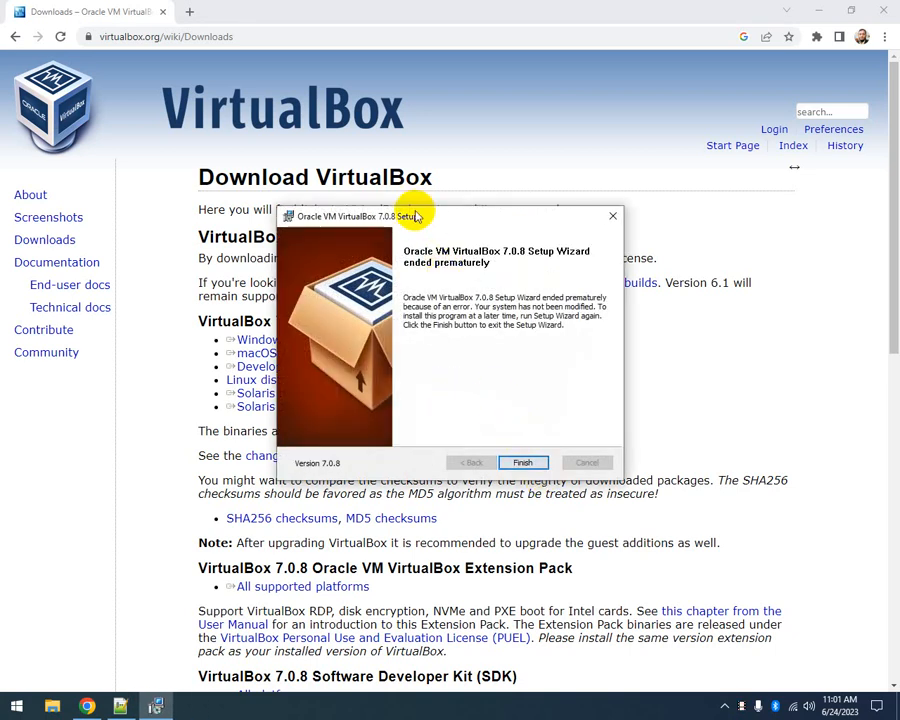
drag(410, 215, 370, 229)
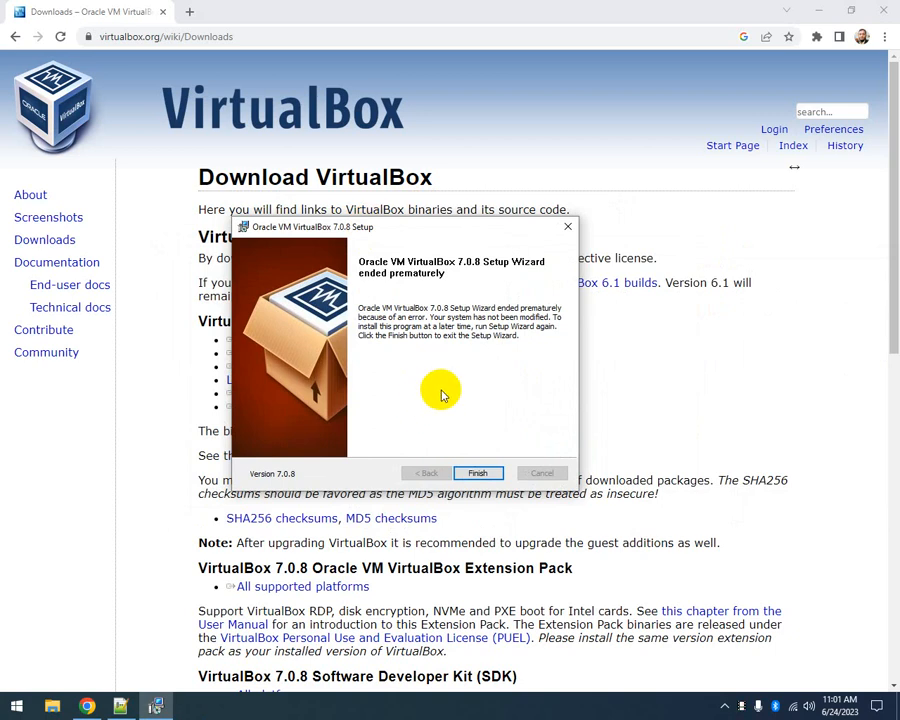
click(481, 473)
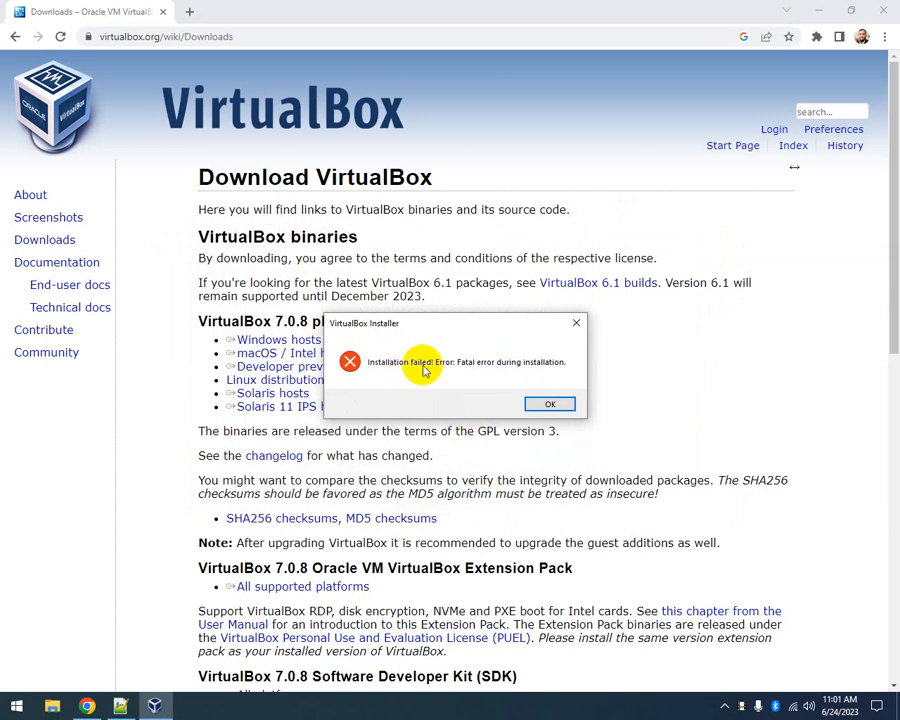
click(551, 405)
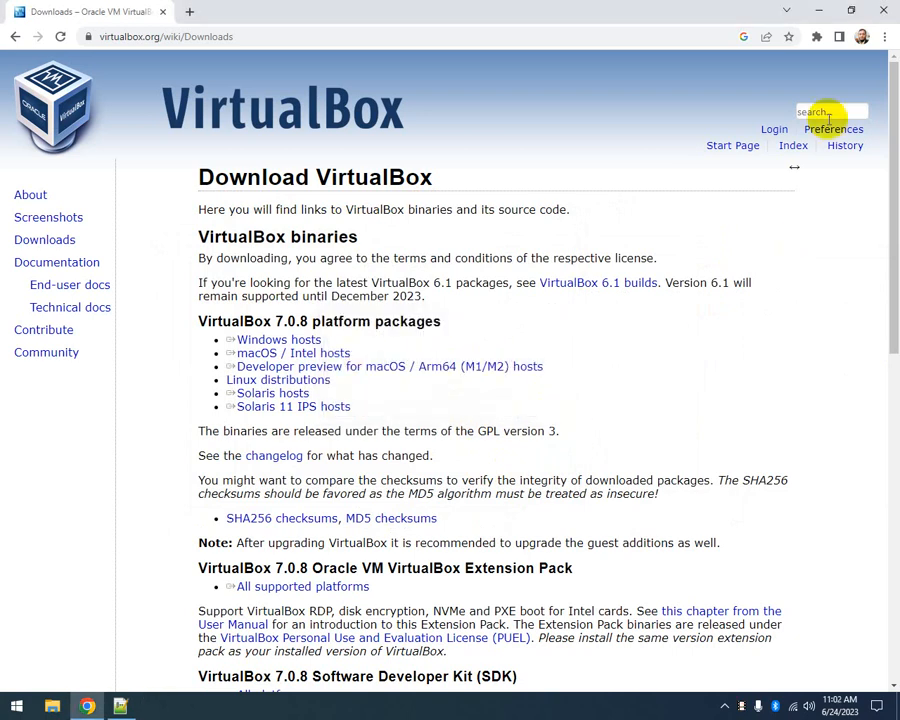
Step: Run VirtualBox-7.0.8-156879-Win.exe again from the browser's list of downloads
click(884, 37)
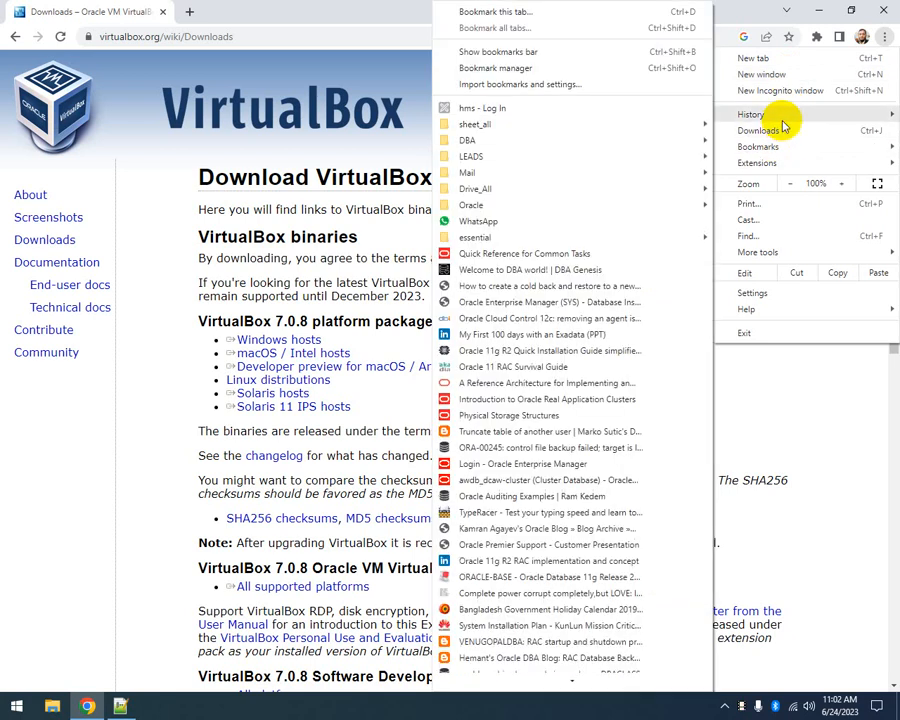
mouse_move(785, 118)
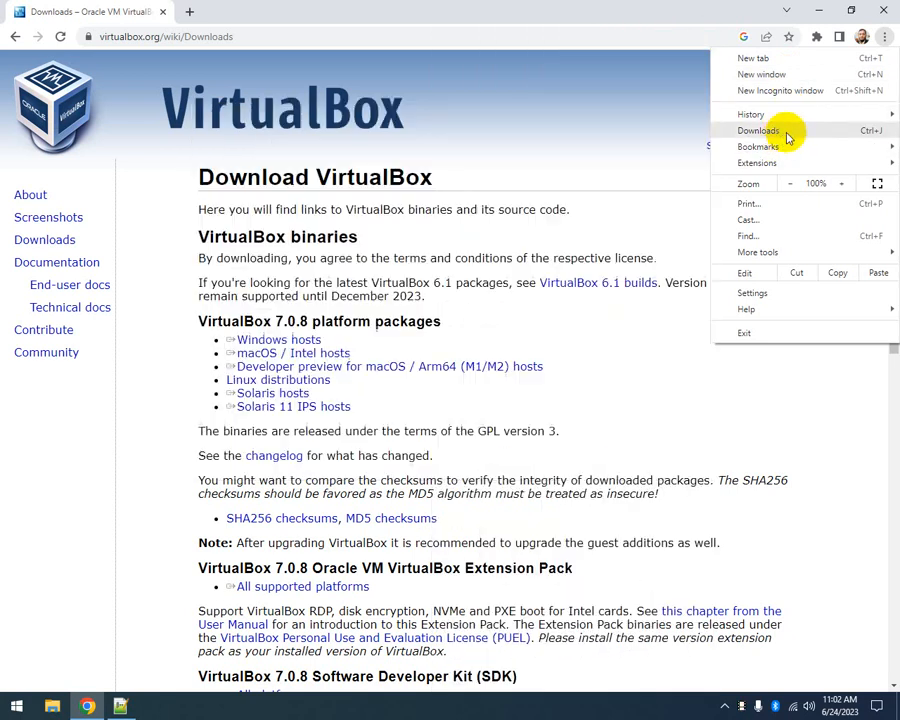
click(785, 131)
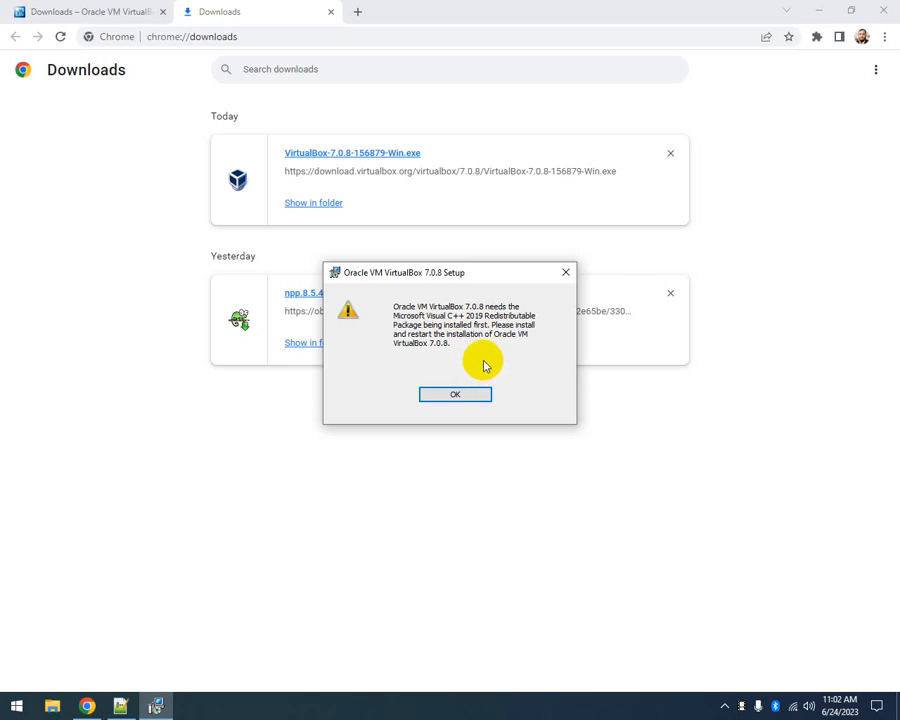
Step: Check the installed programs in Control Panel for the Microsoft Visual C++ 2019 Redistributable that the VirtualBox setup requires
click(14, 704)
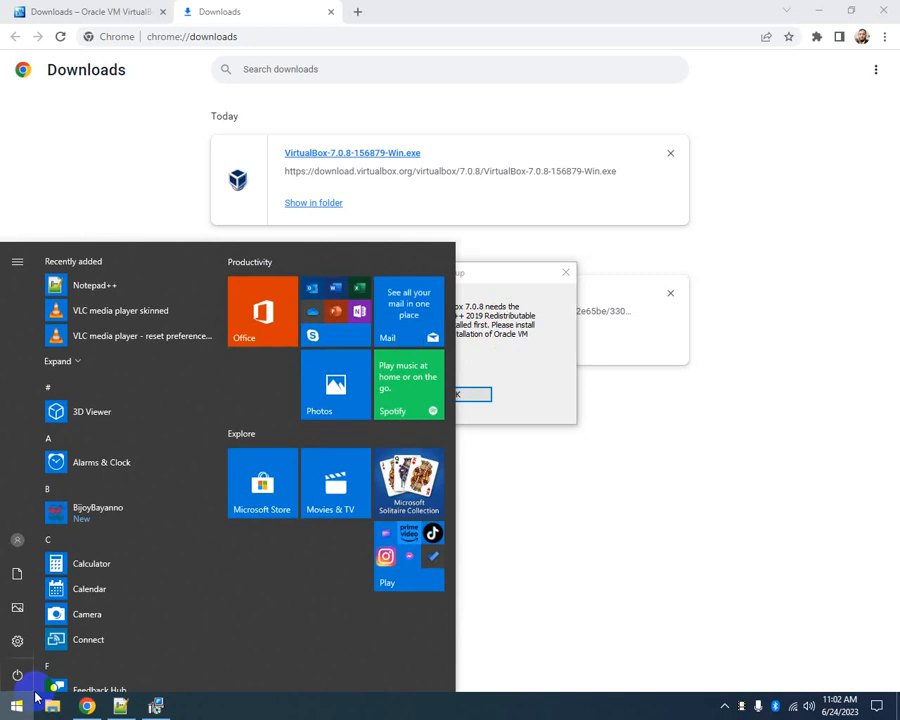
text(con)
key(Return)
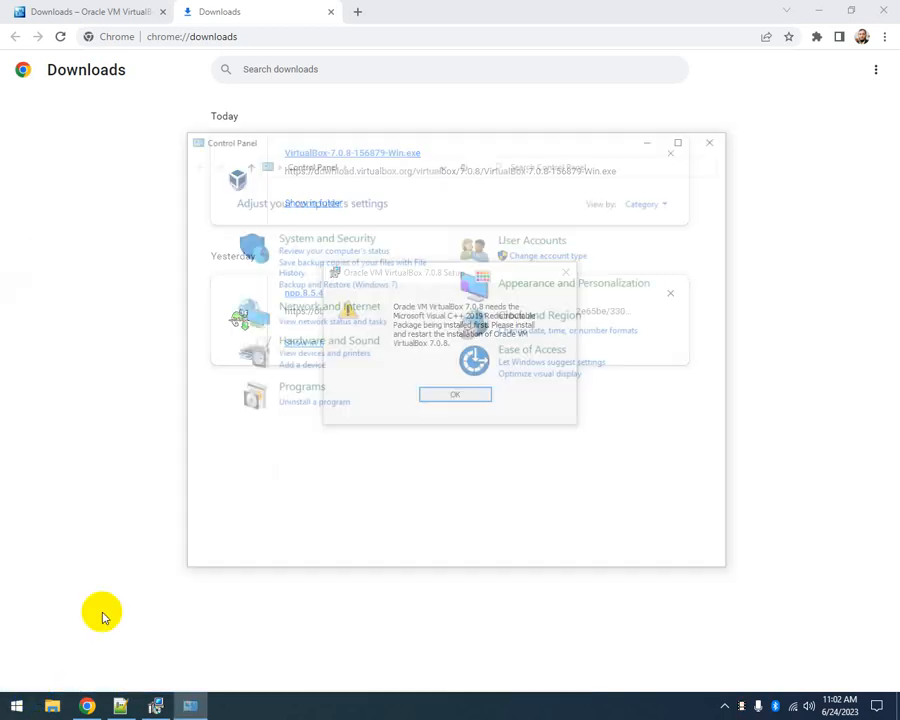
click(310, 406)
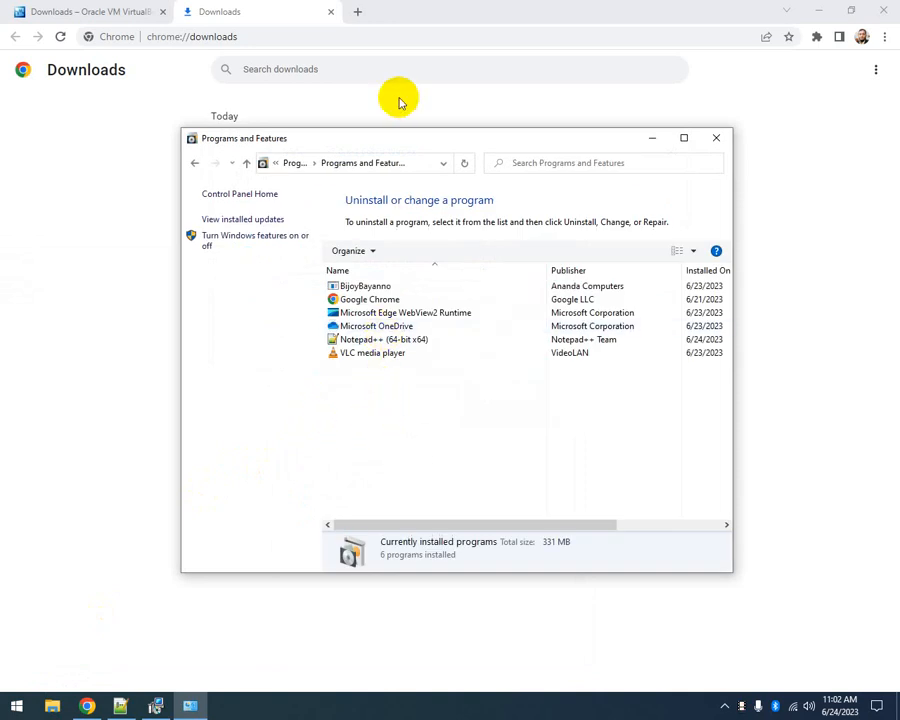
drag(388, 140, 344, 177)
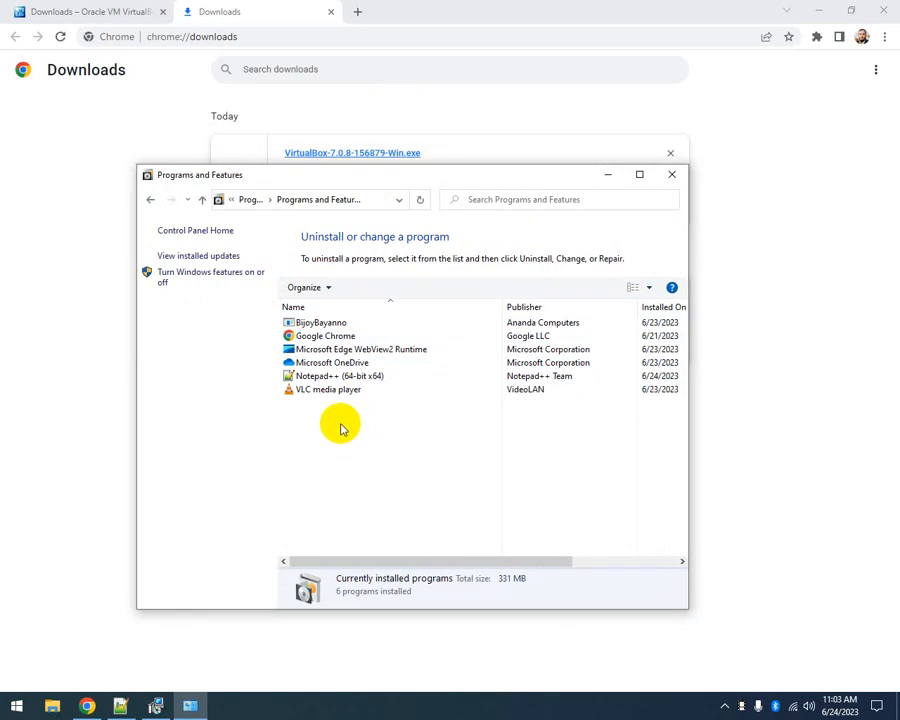
drag(281, 182, 303, 163)
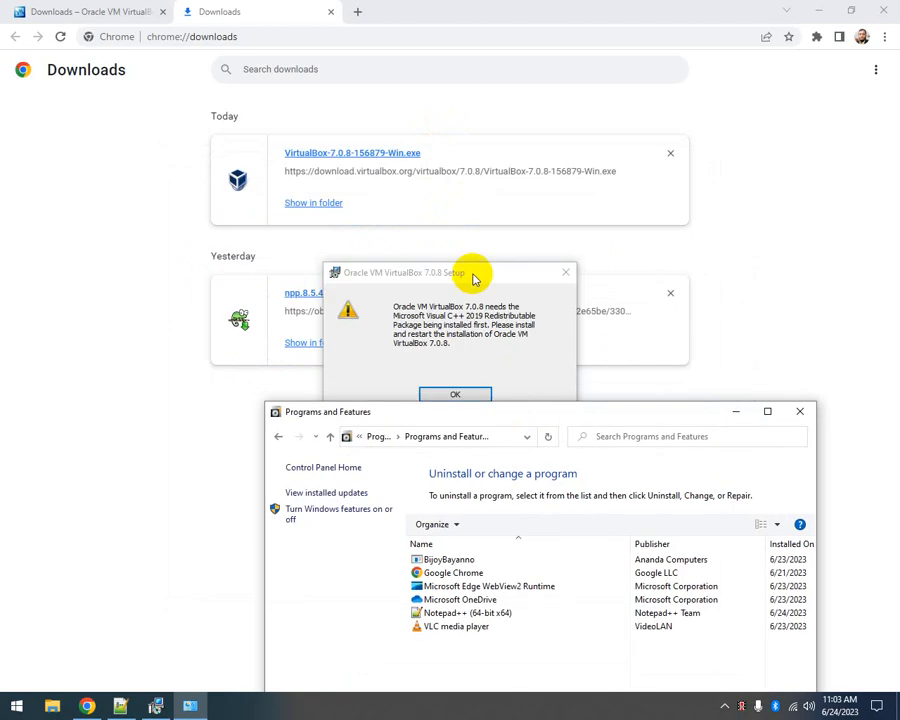
click(474, 278)
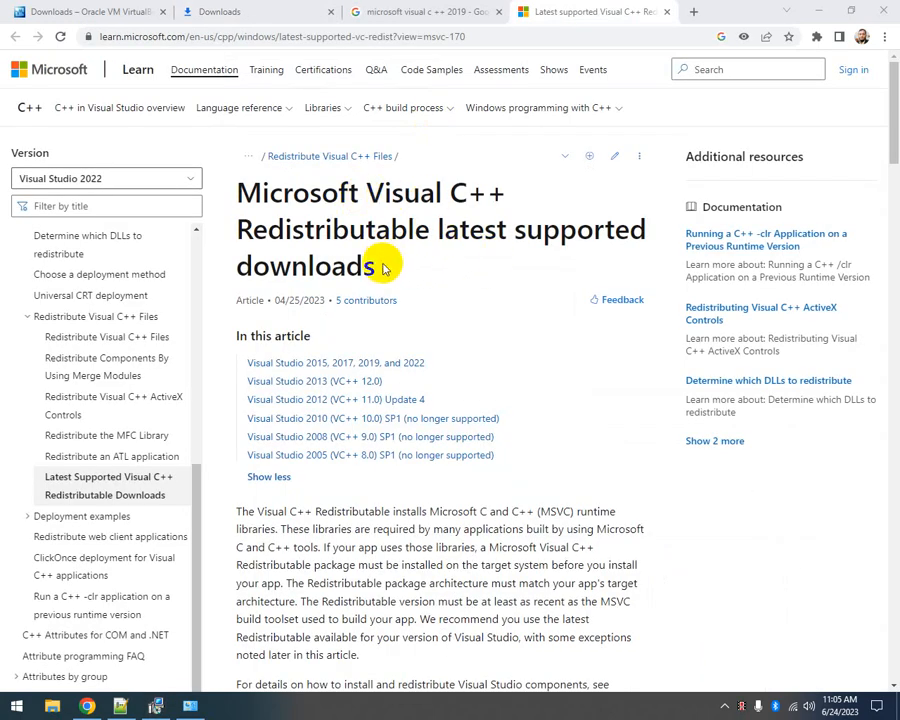
Step: Close the Google search page and download the X64 Visual Studio 2015, 2017, 2019, and 2022 redistributable as VC_redist.x64 into Downloads
click(505, 11)
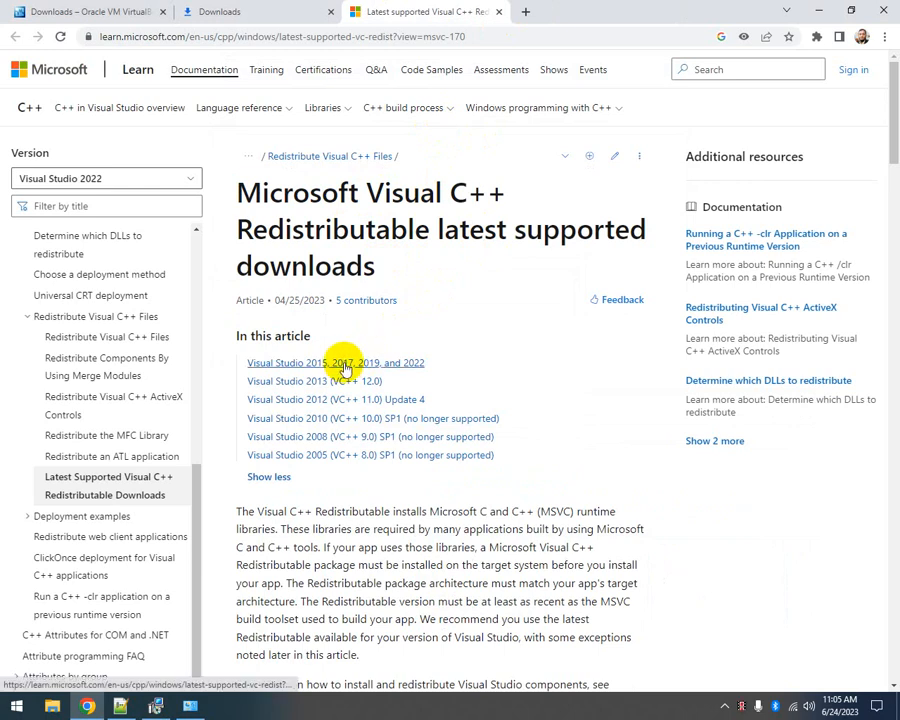
click(345, 365)
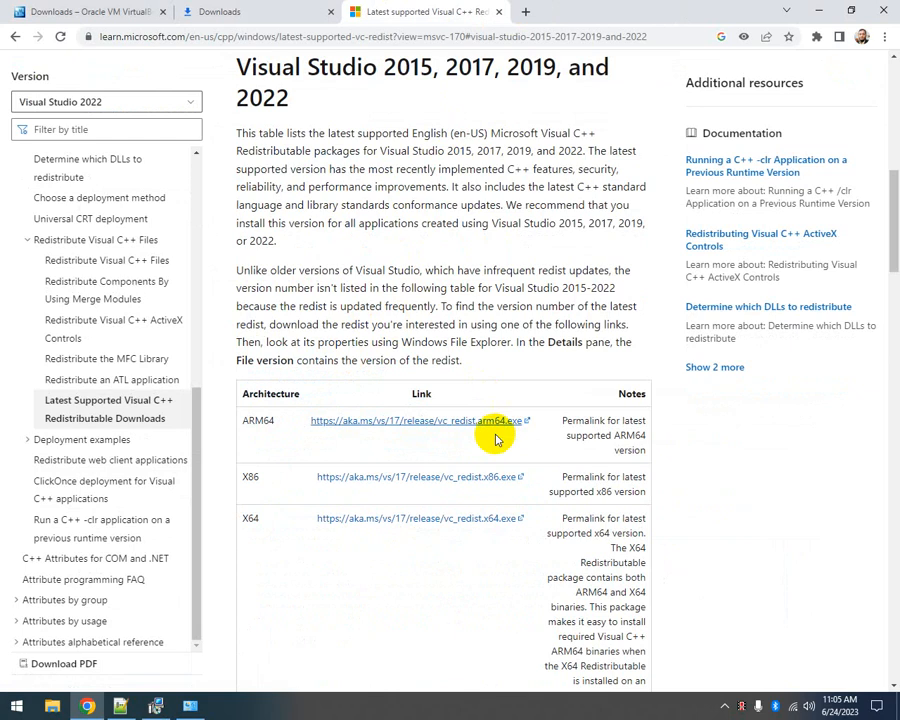
click(398, 523)
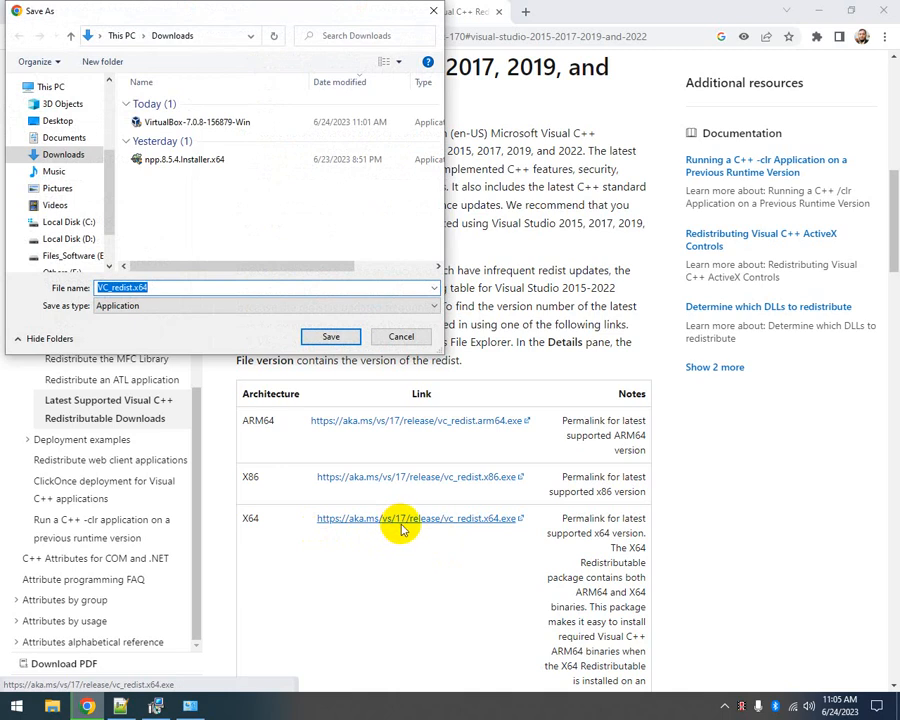
click(331, 338)
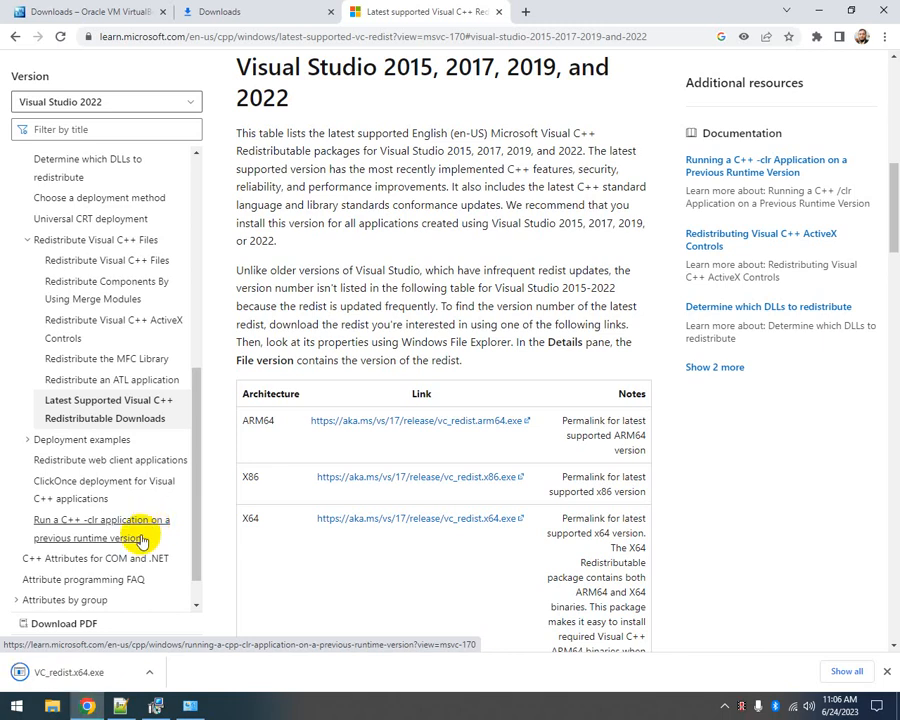
Step: Install the Microsoft Visual C++ 2015-2022 Redistributable (x64) from the downloaded VC_redist.x64.exe, agreeing to the license terms, and close its setup
click(78, 668)
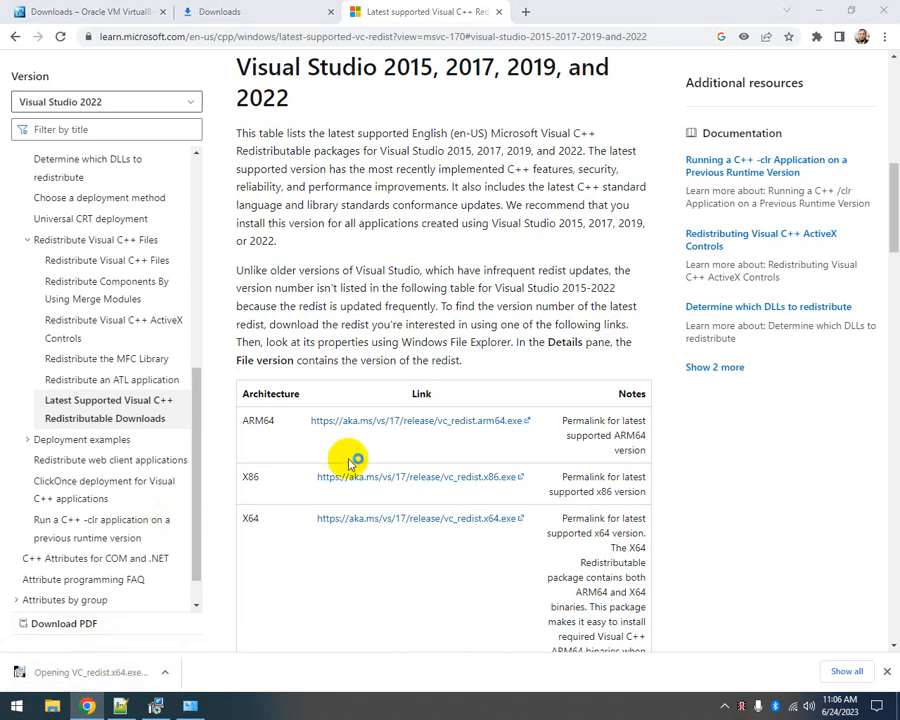
click(346, 409)
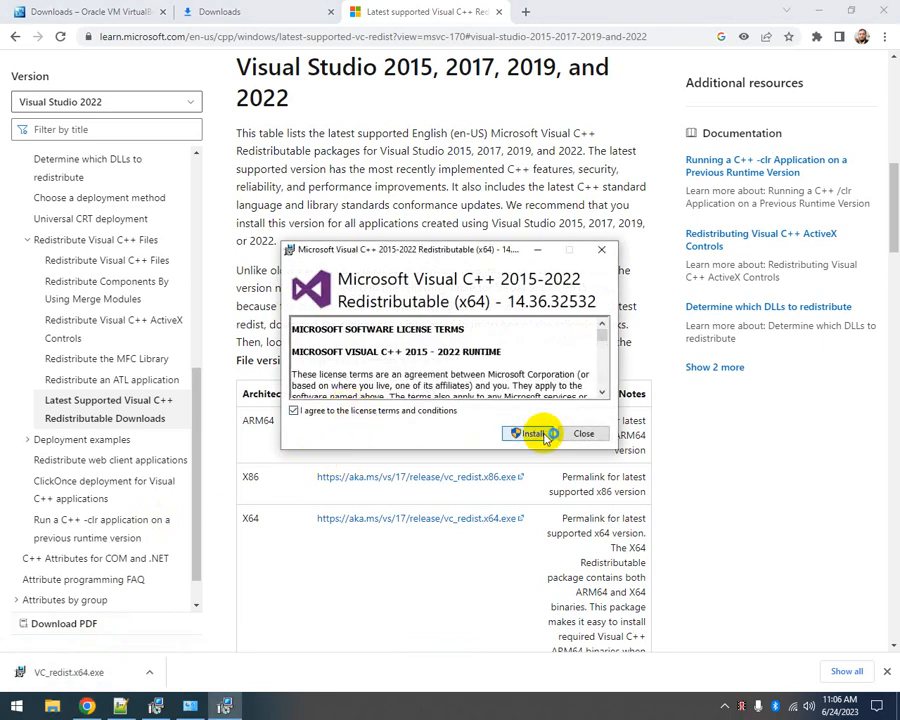
click(533, 432)
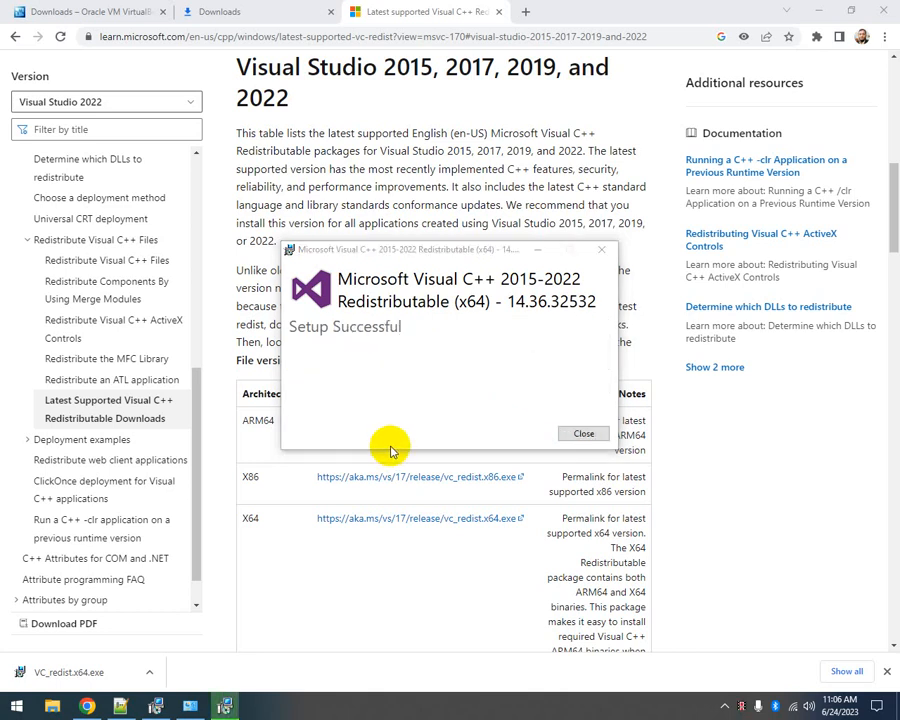
click(580, 432)
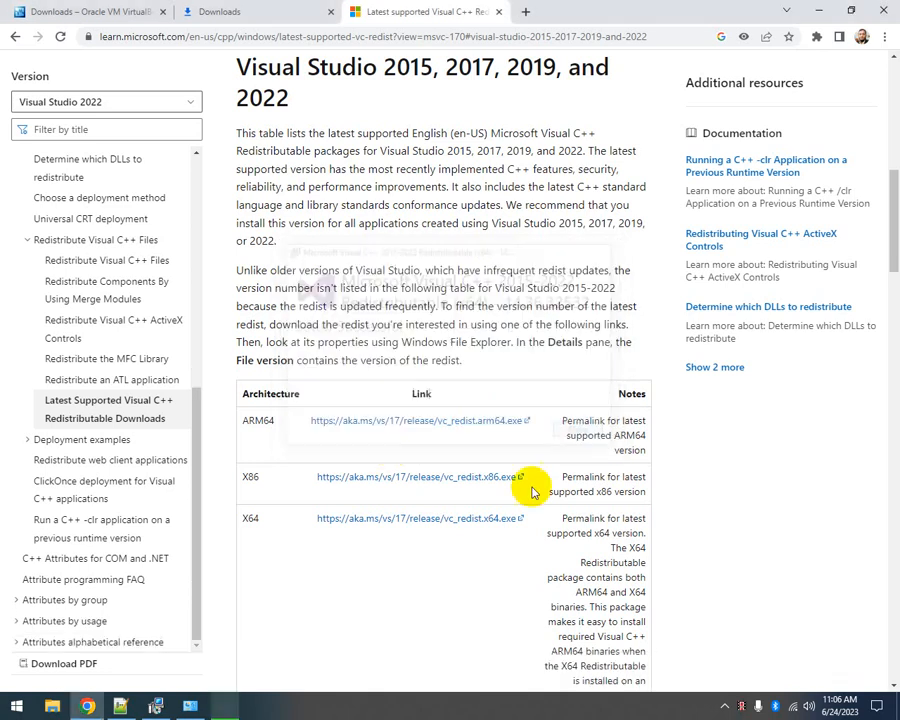
Step: Refresh the installed programs list in Programs and Features, check it for the Visual C++ 2015-2022 Redistributable, and minimize the open windows
click(190, 706)
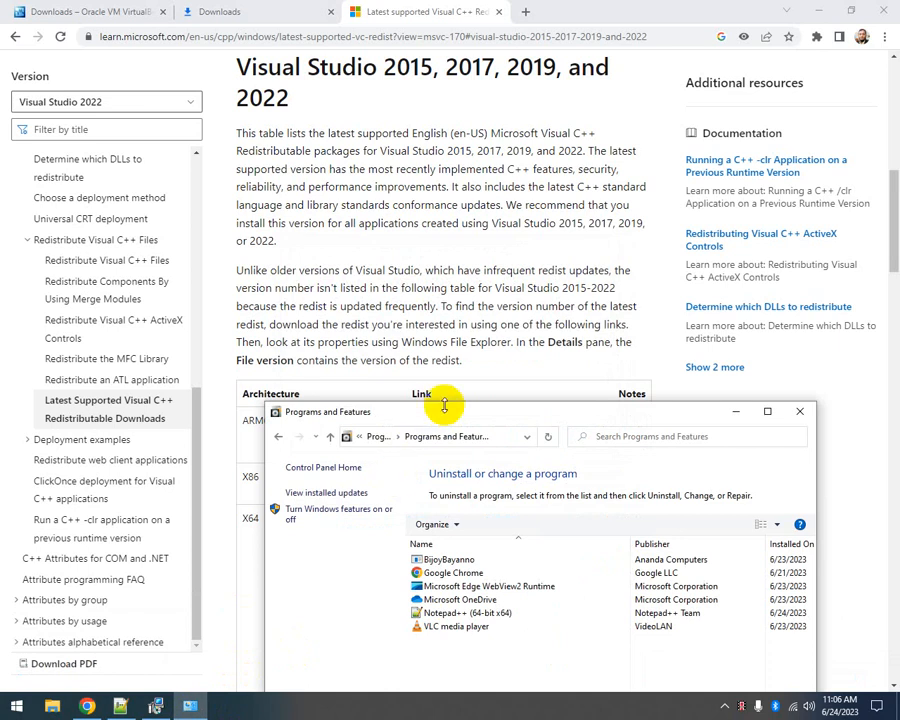
click(547, 436)
drag(544, 414, 442, 208)
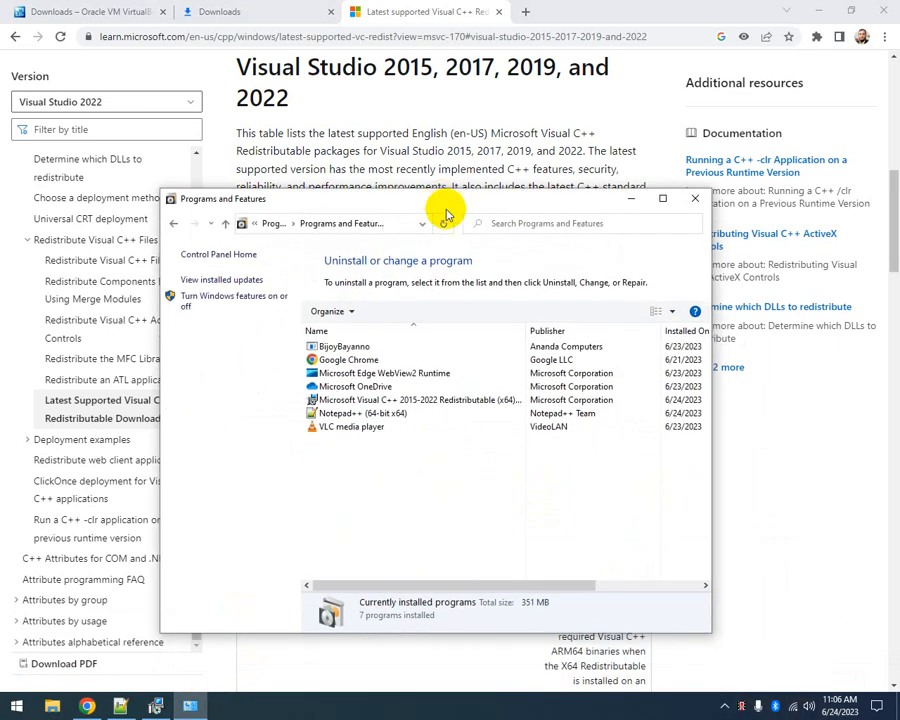
click(662, 198)
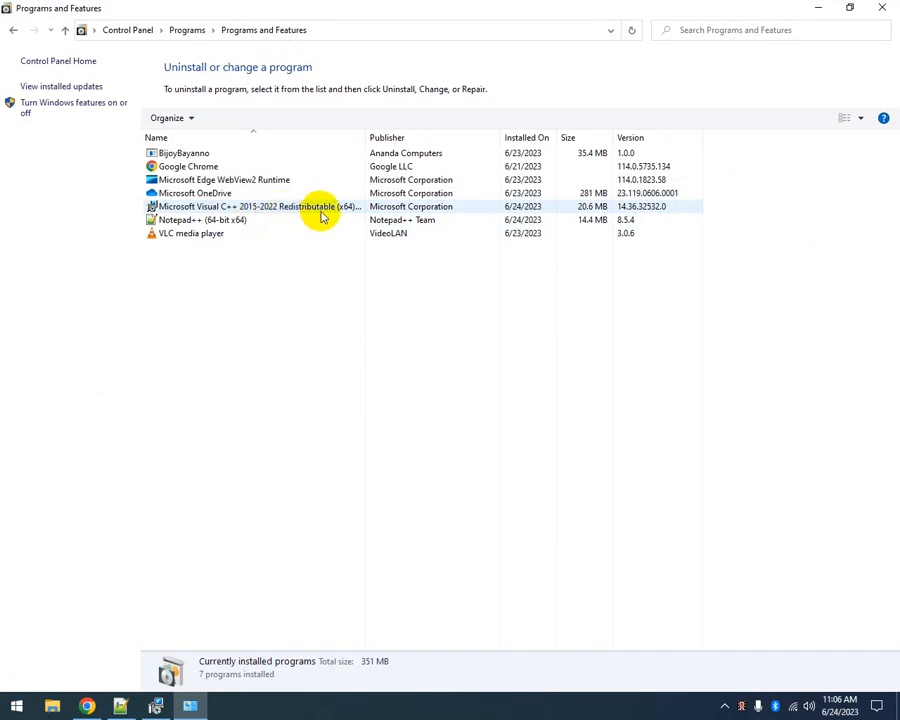
click(819, 7)
click(818, 9)
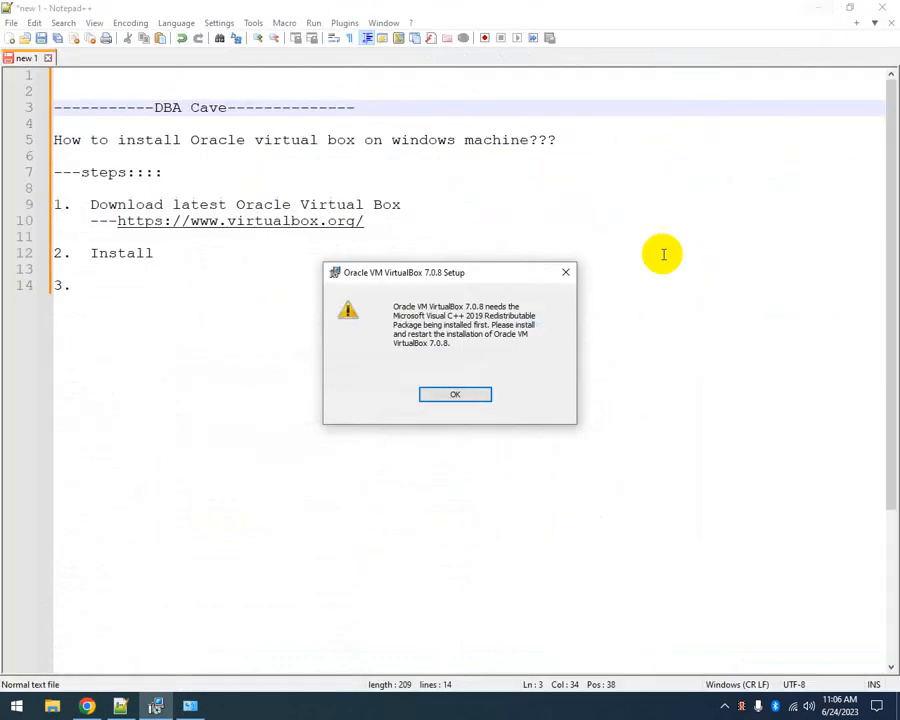
Step: Dismiss the messages of the earlier VirtualBox 7.0.8 setup attempt and exit its wizard
click(466, 394)
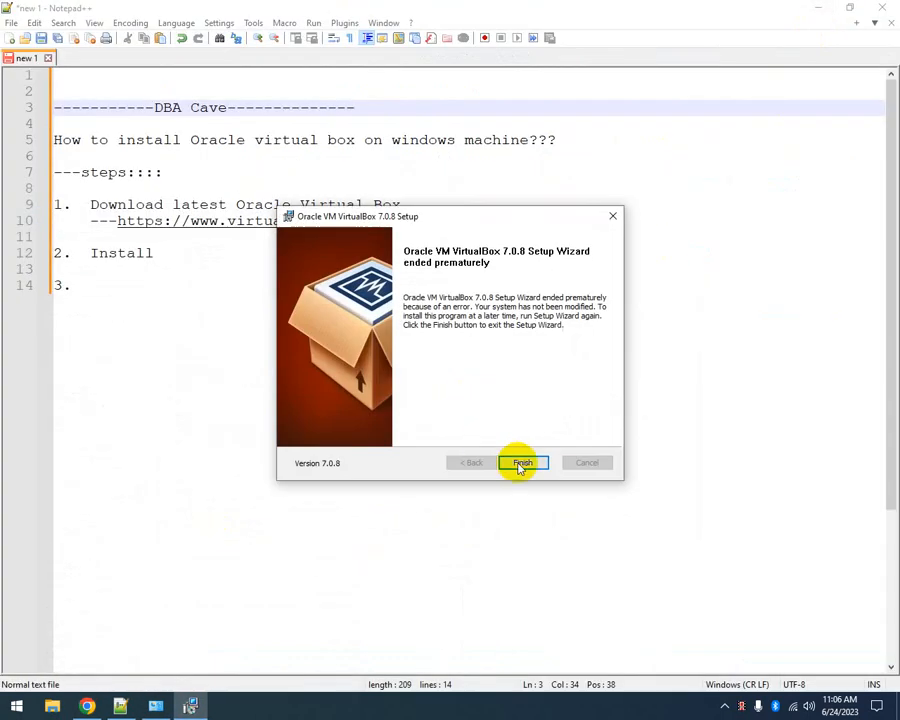
click(524, 464)
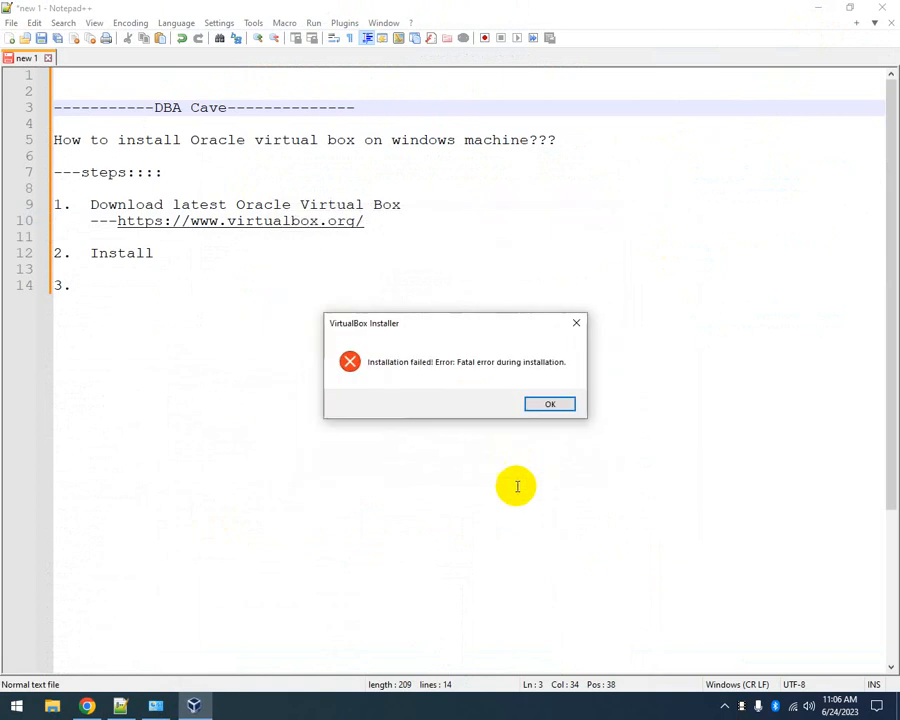
click(549, 404)
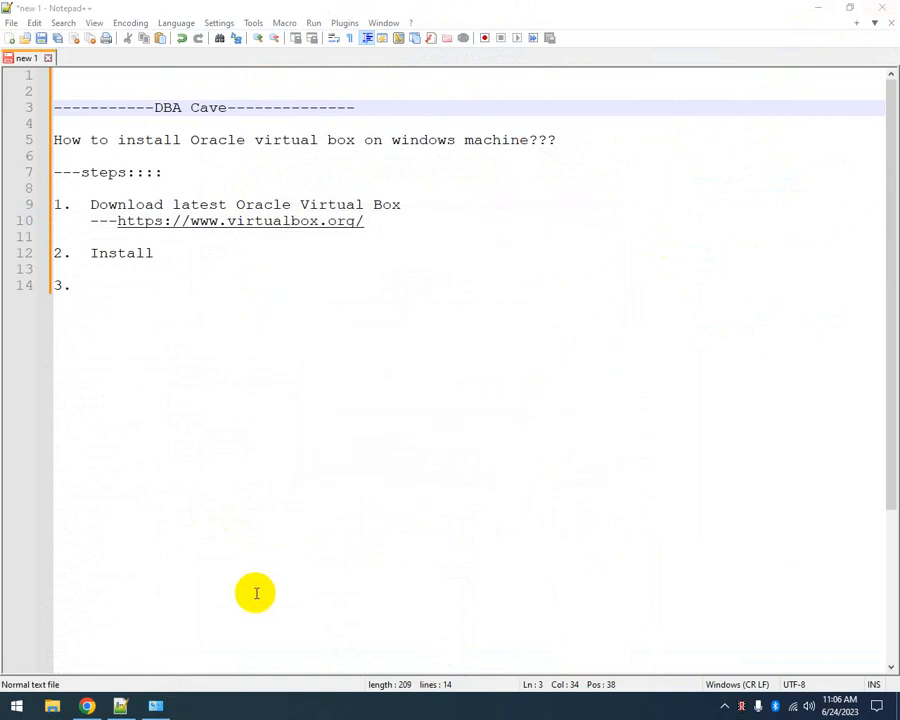
Step: Run VirtualBox-7.0.8-156879-Win from the Downloads folder in File Explorer and minimize the folder window
click(52, 706)
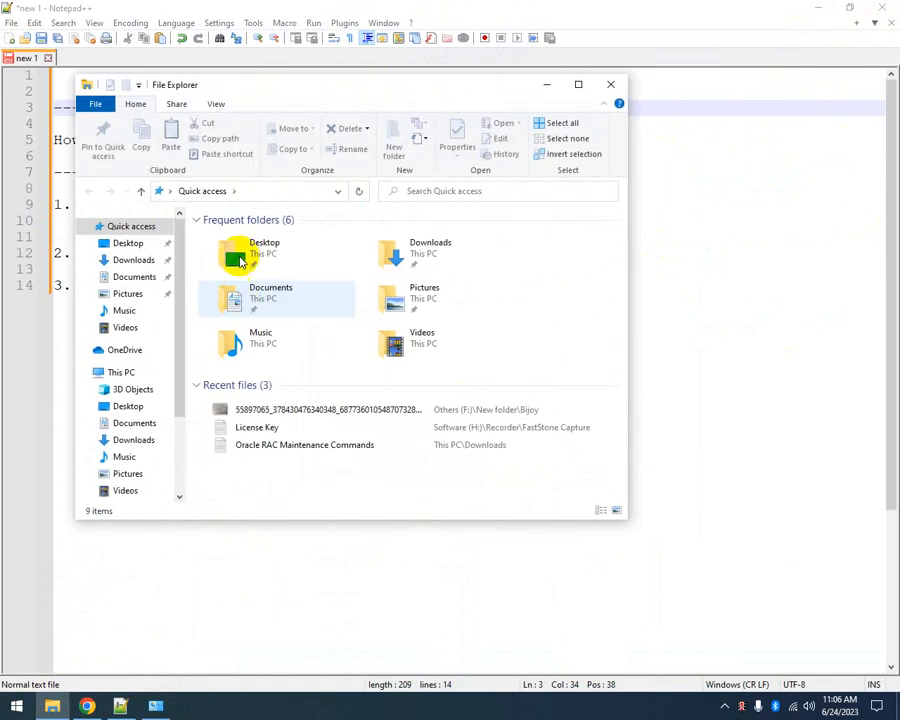
click(150, 260)
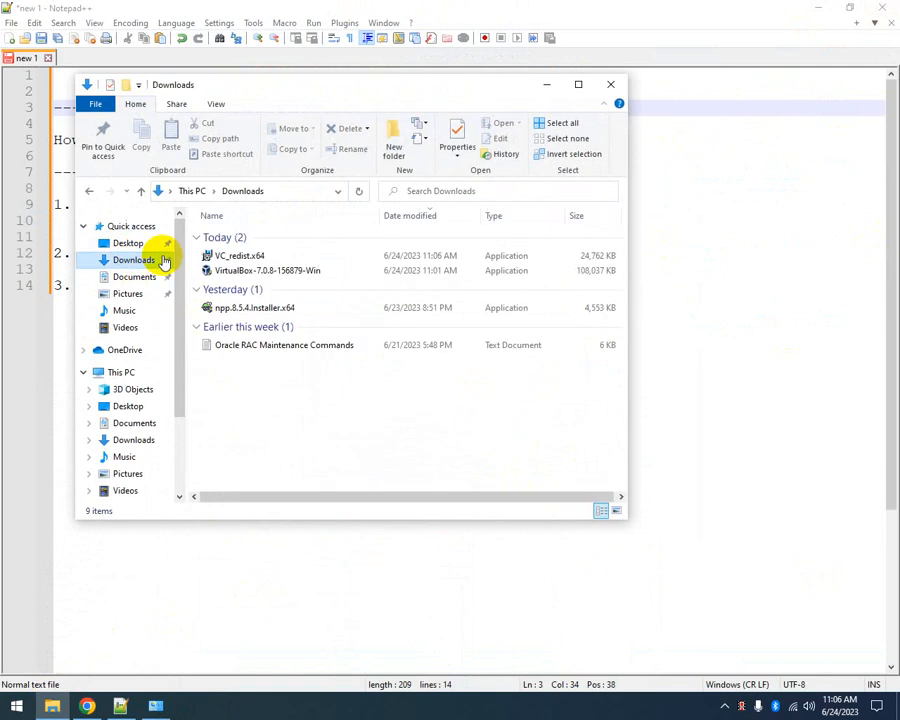
double_click(281, 270)
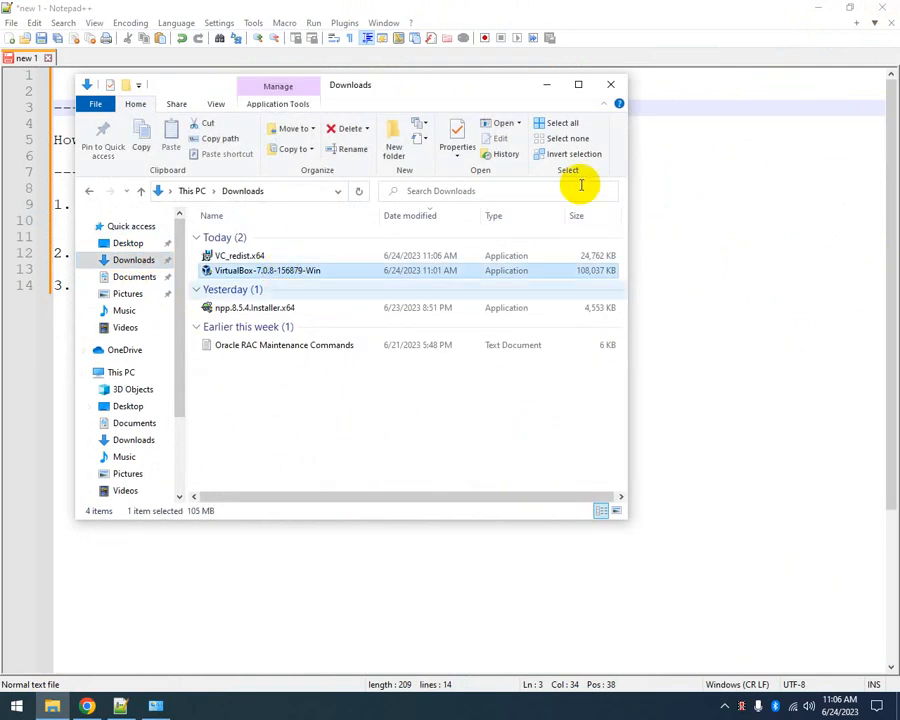
click(546, 84)
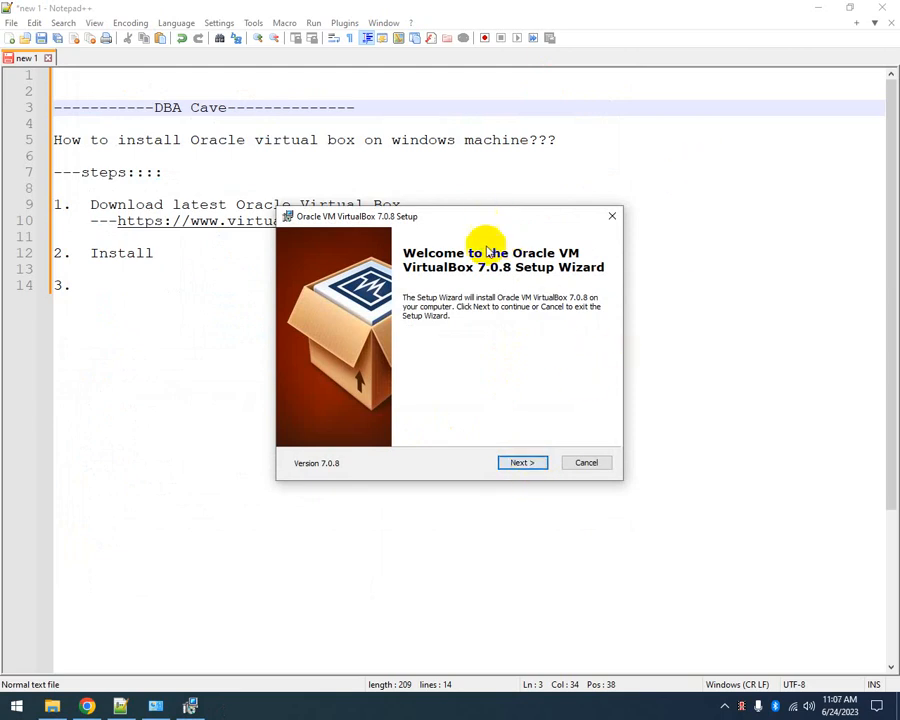
drag(491, 223, 478, 268)
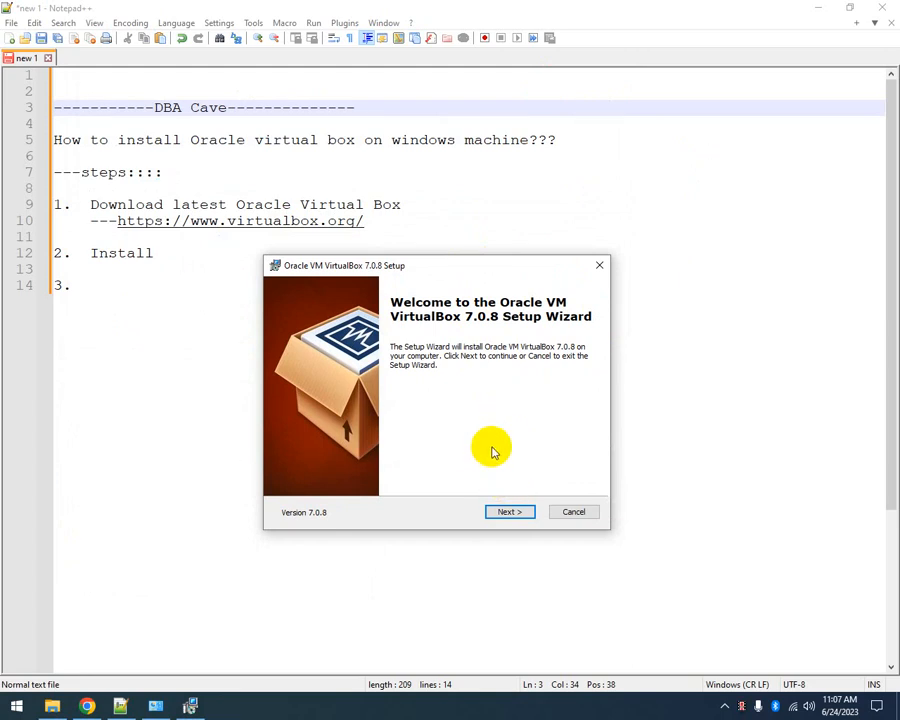
Step: Install VirtualBox 7.0.8 with the default features and location, accepting the network and Python dependency notices, and finish with VirtualBox set to start
click(510, 512)
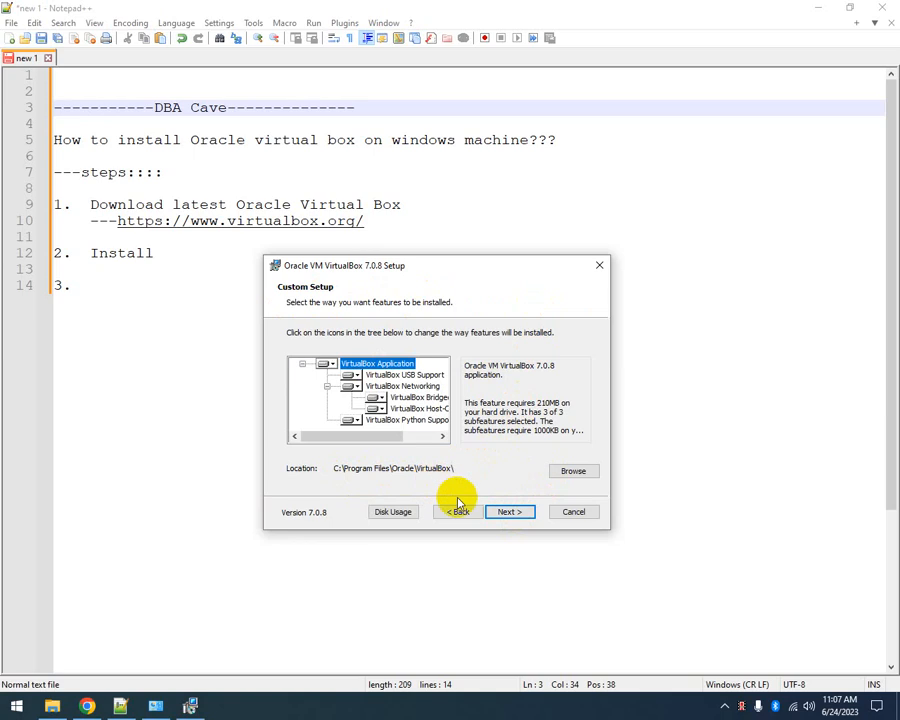
click(510, 512)
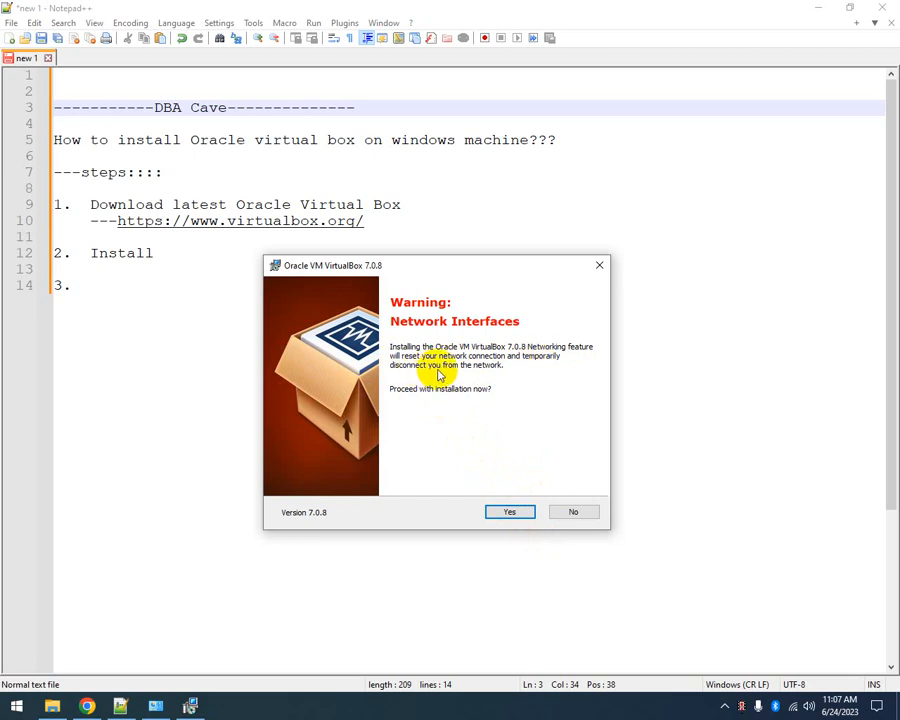
click(521, 514)
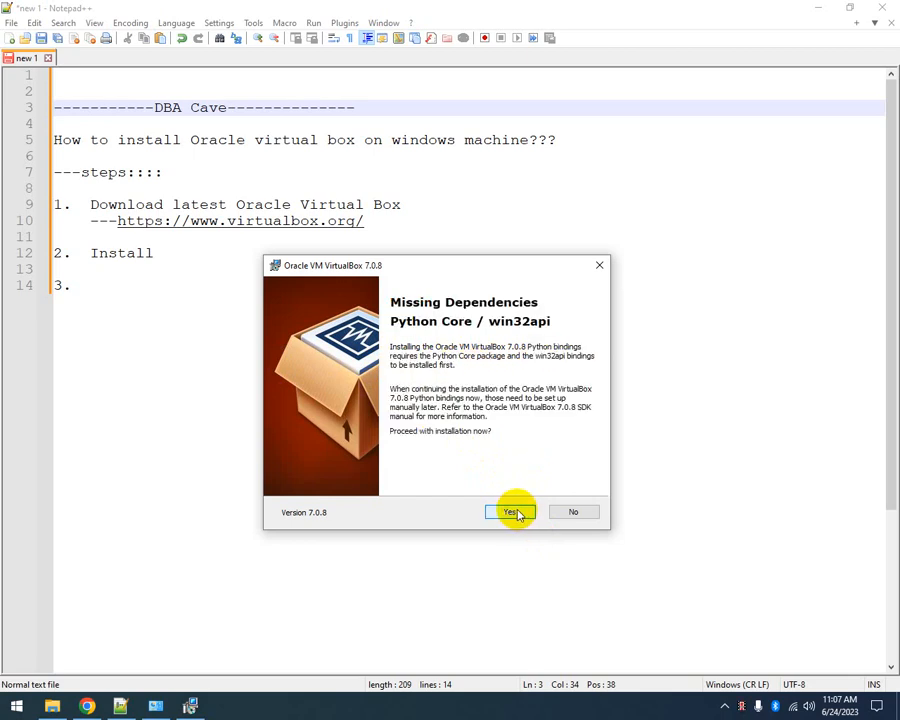
click(512, 512)
click(512, 512)
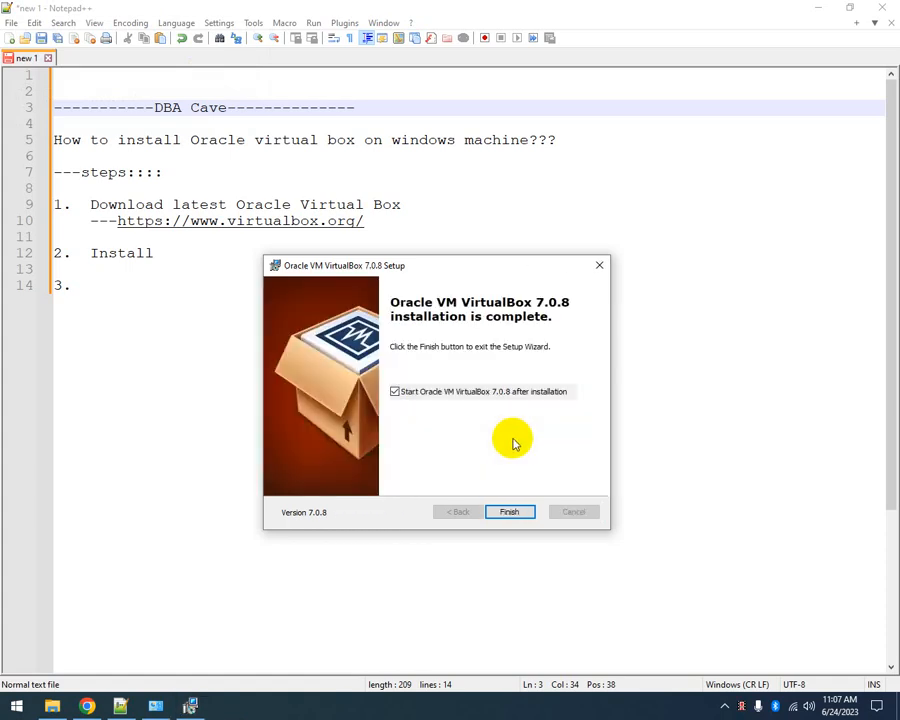
click(510, 512)
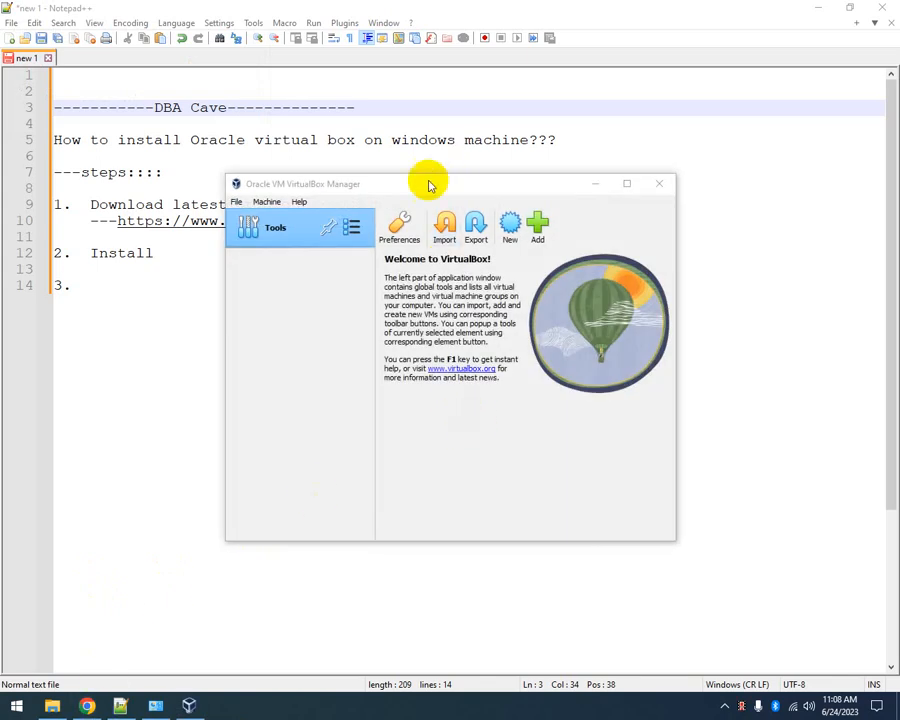
Step: Pin the running Oracle VM VirtualBox to the Windows taskbar
mouse_move(430, 185)
mouse_down()
mouse_move(446, 187)
mouse_move(295, 171)
mouse_move(454, 199)
mouse_move(431, 199)
mouse_up()
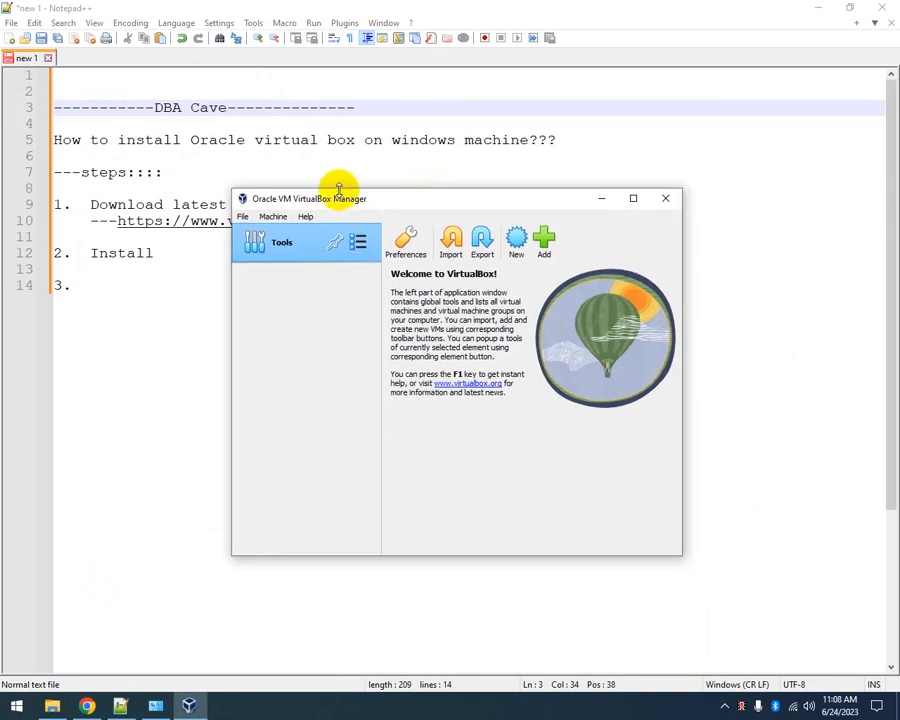
right_click(190, 705)
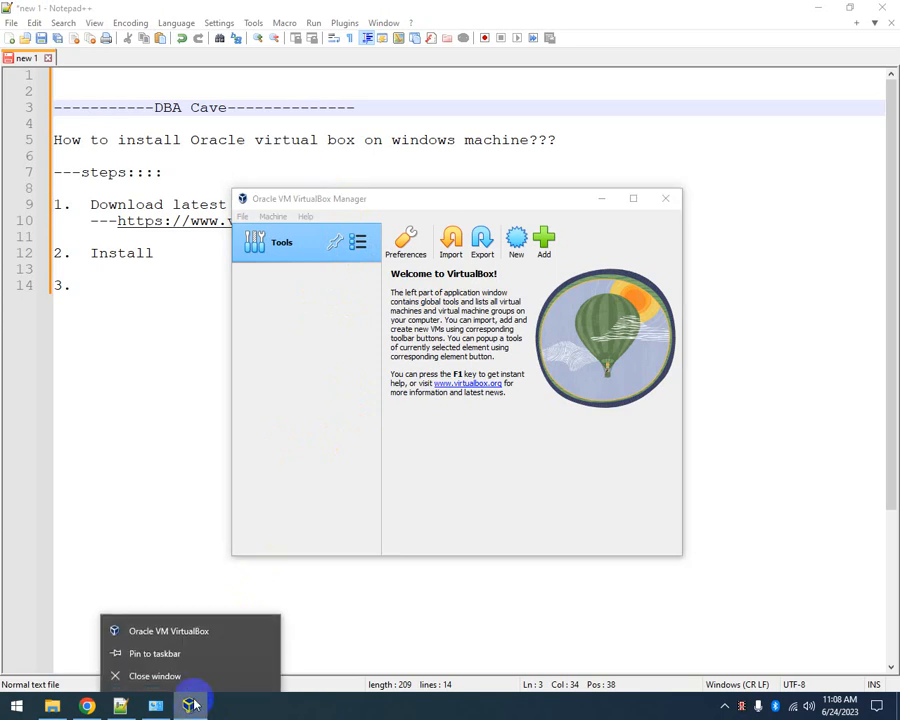
click(155, 653)
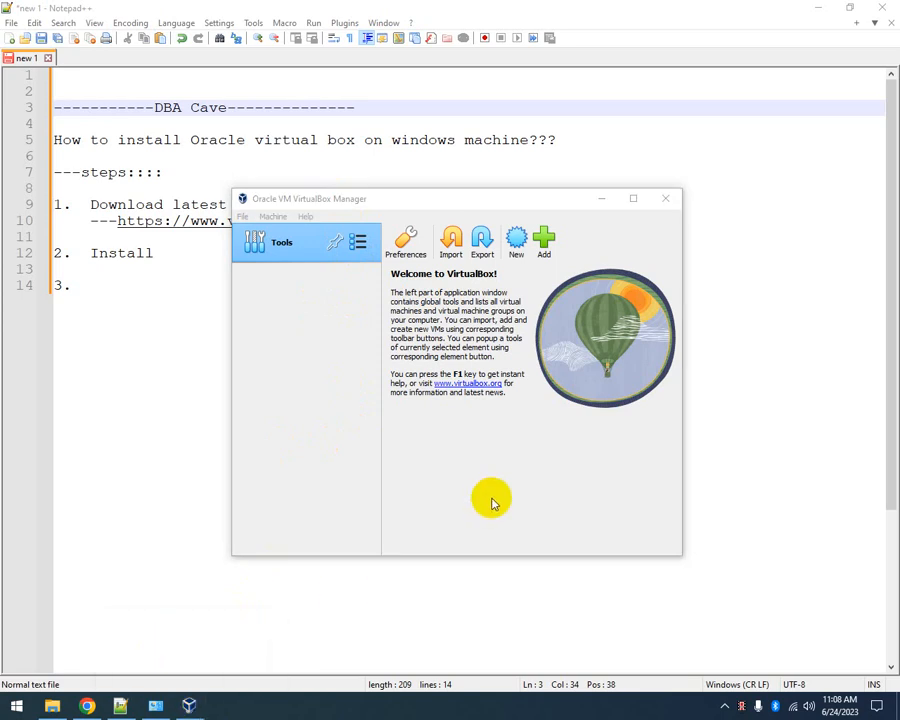
Step: Look over the VirtualBox General preferences, including the default machine folder, and close them without changes
click(405, 237)
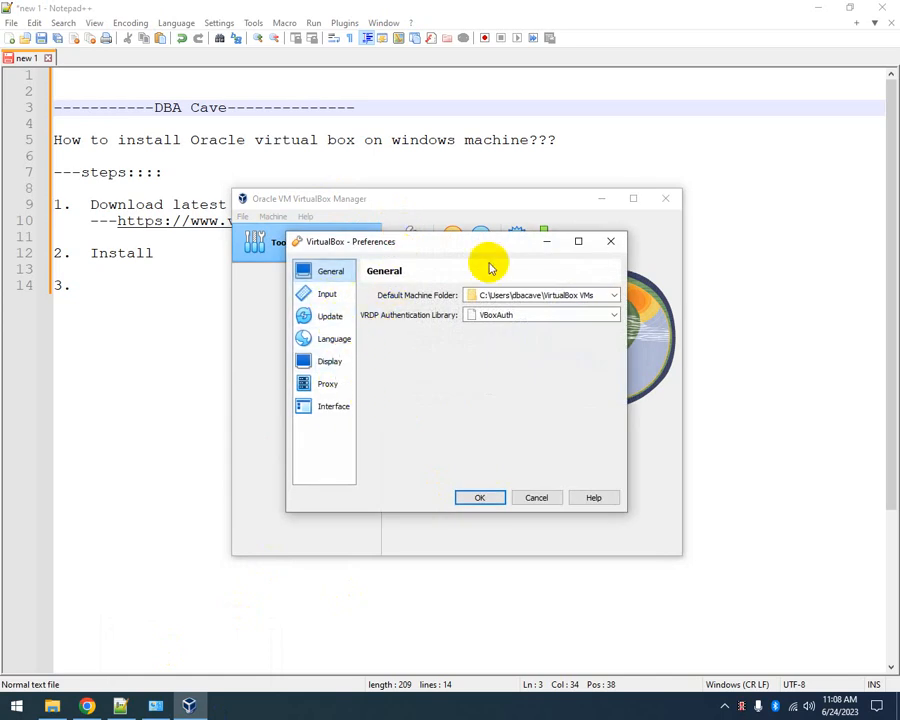
click(611, 243)
click(243, 217)
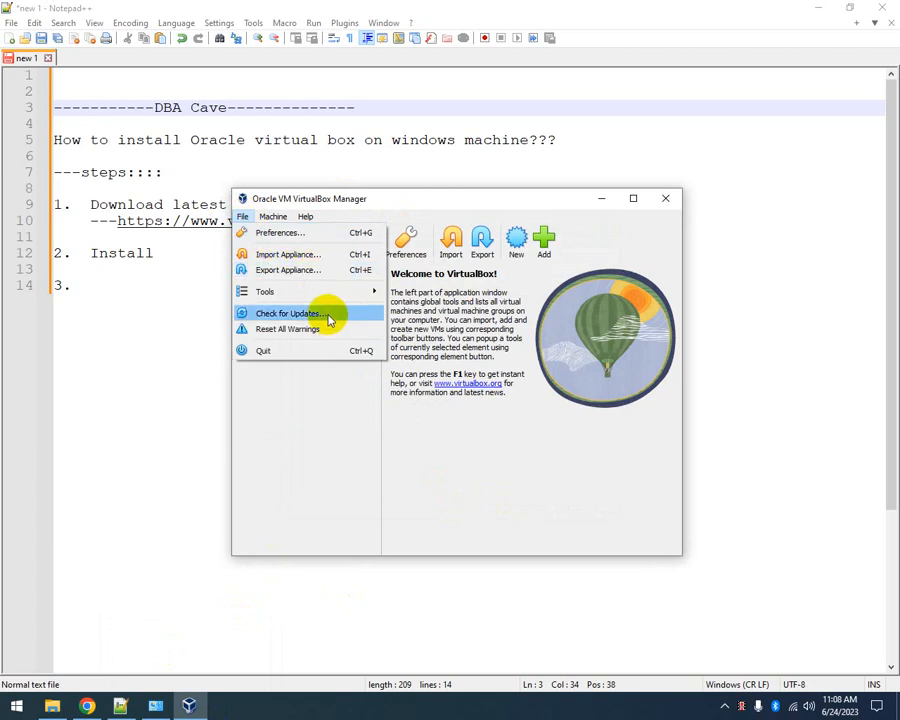
click(278, 233)
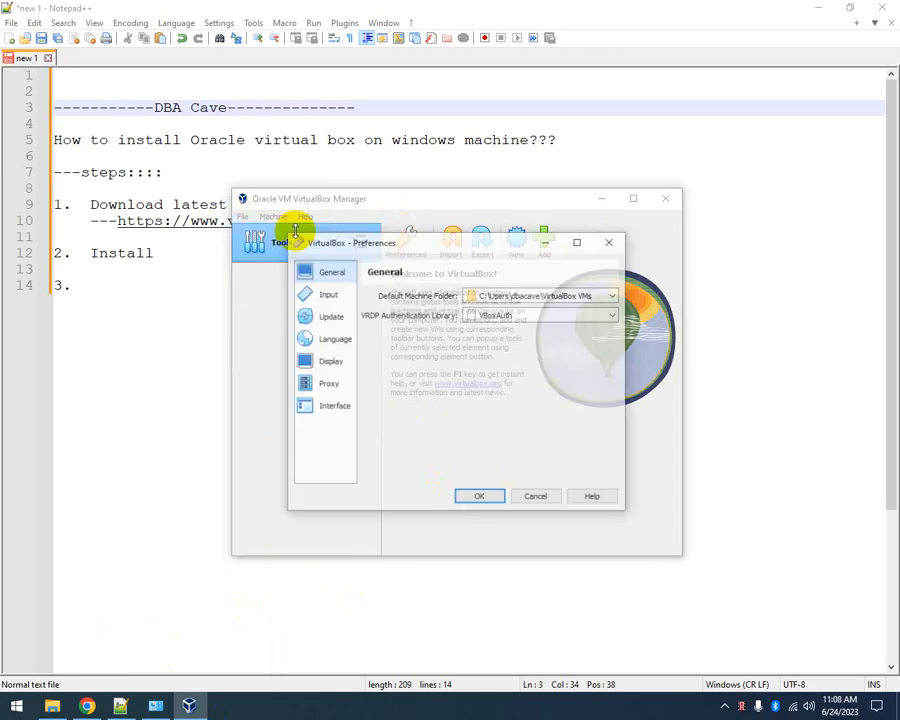
click(615, 242)
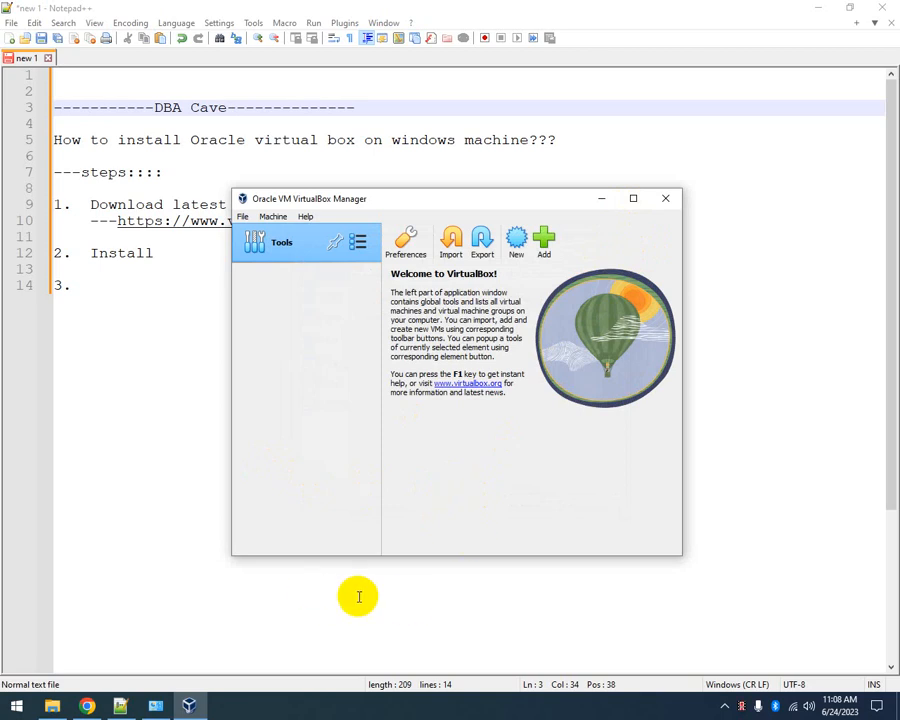
Step: Switch to Chrome and review the platform packages and Extension Pack sections of the VirtualBox downloads page
click(90, 706)
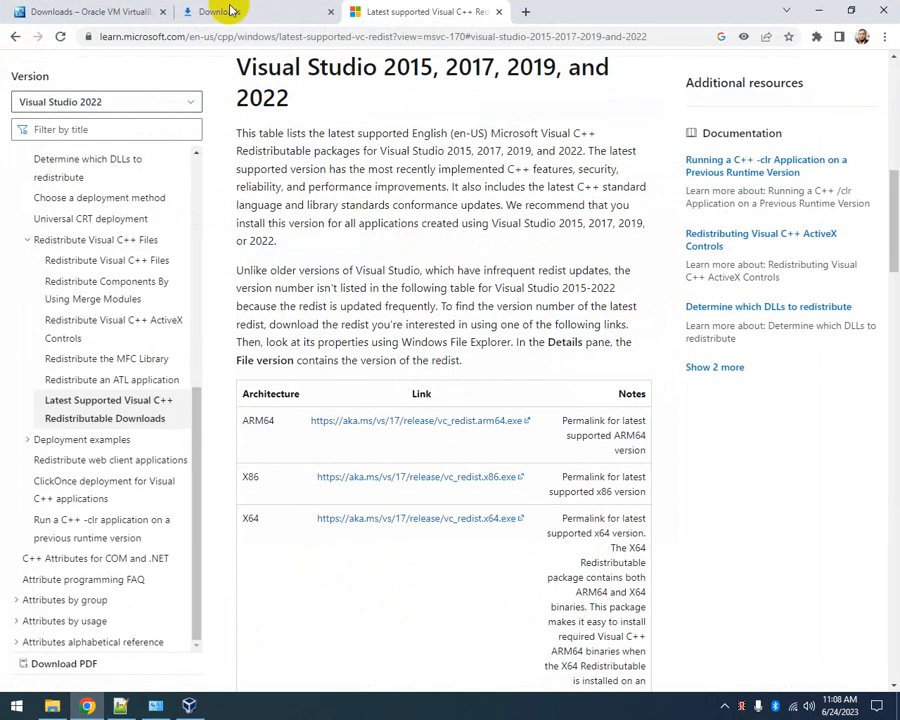
click(90, 11)
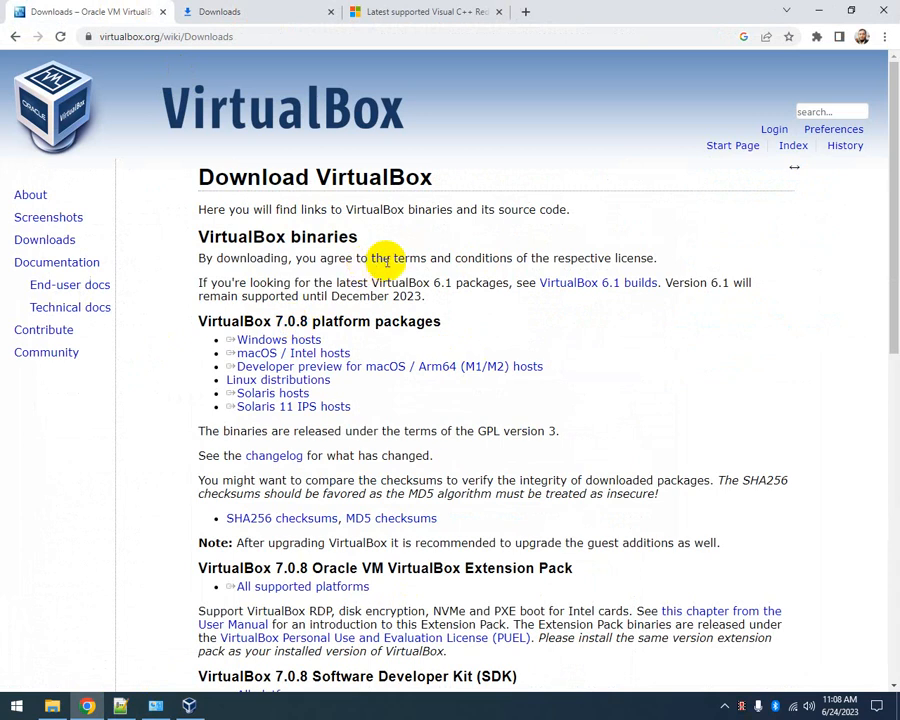
scroll(388, 257, down, 4)
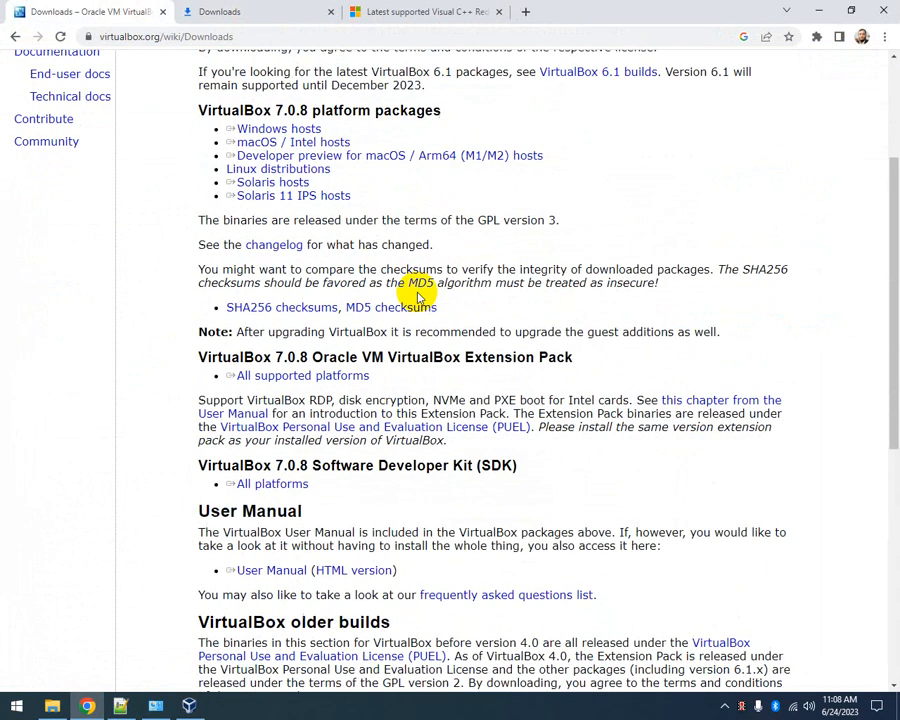
scroll(556, 268, down, 1)
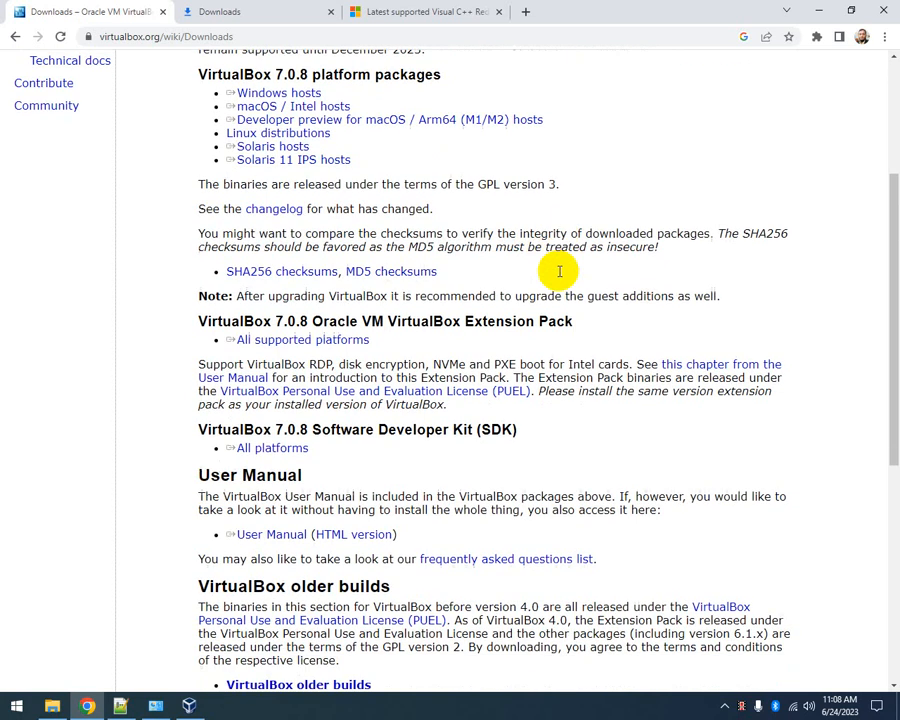
Step: Switch to File Explorer and open the Software (H:) drive to find the oel8_fresh virtual appliance file
click(188, 706)
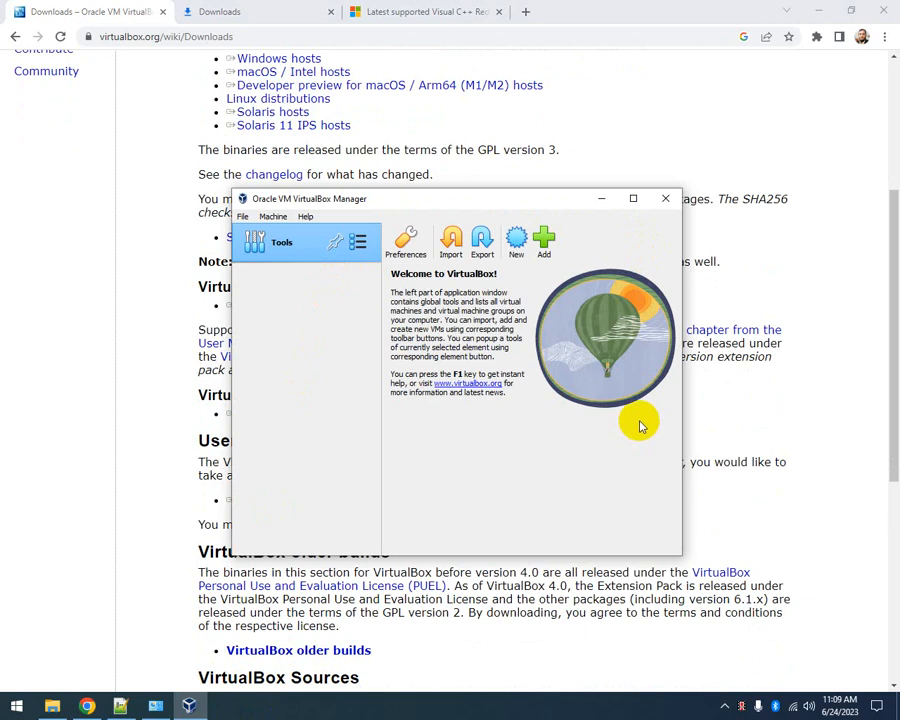
click(52, 706)
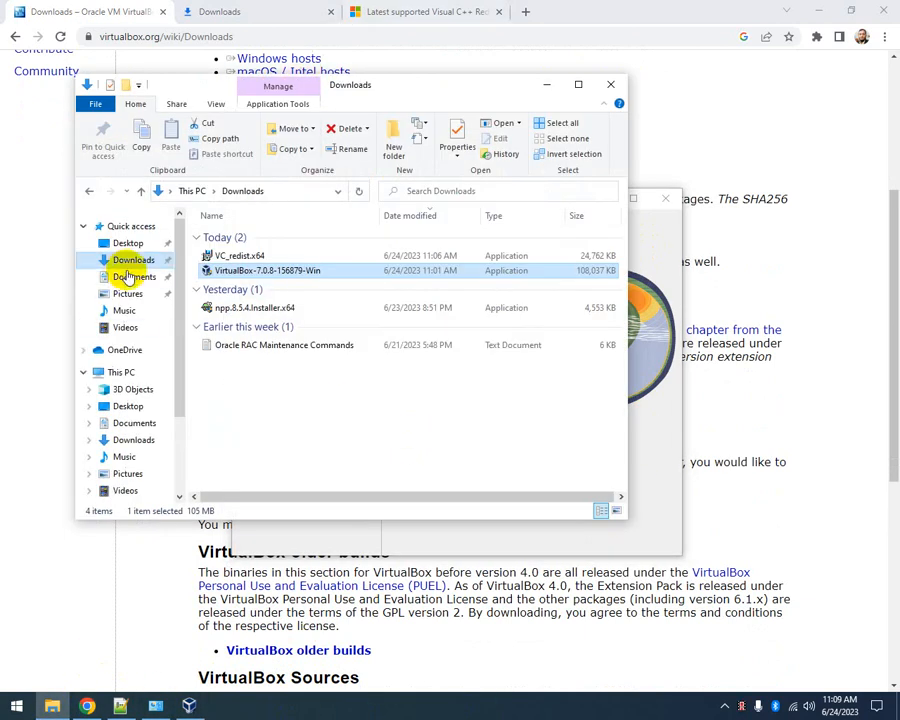
click(138, 375)
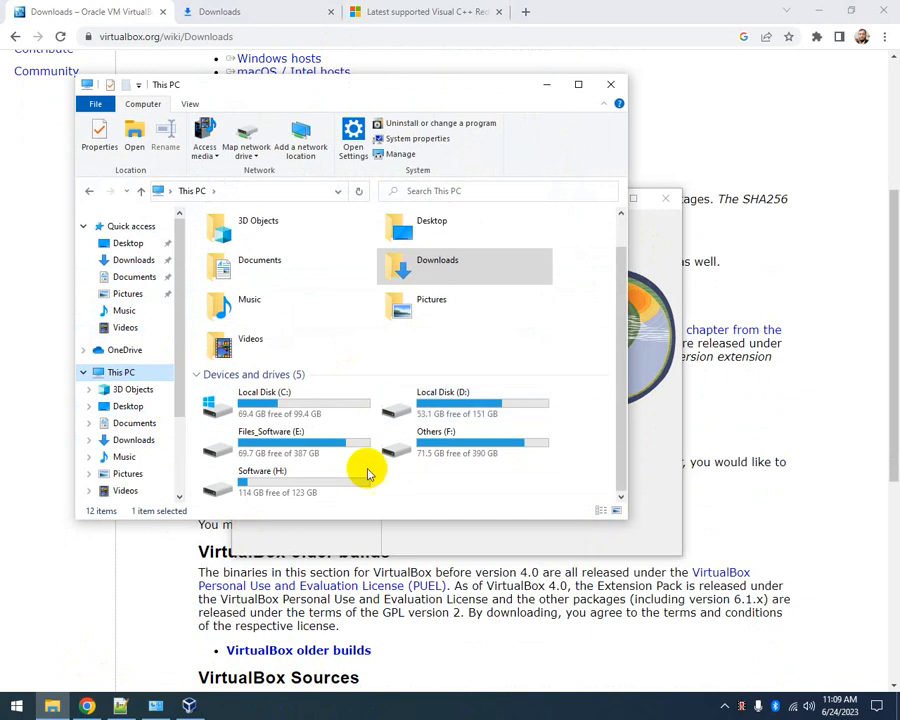
double_click(291, 470)
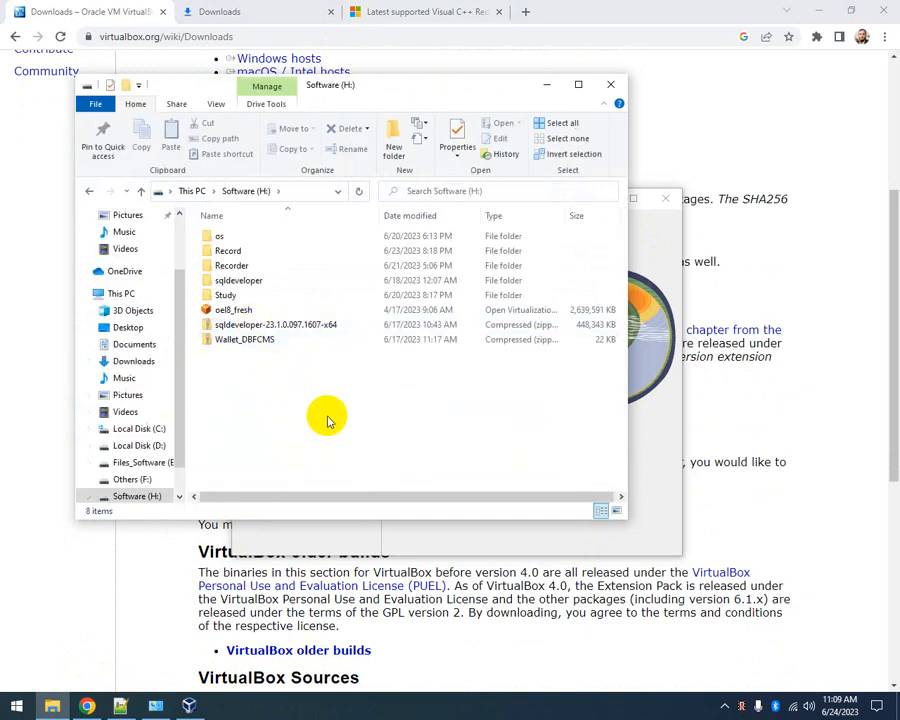
Step: Move the VirtualBox Manager window beside the File Explorer window, and minimize File Explorer after viewing the appliance file
click(650, 242)
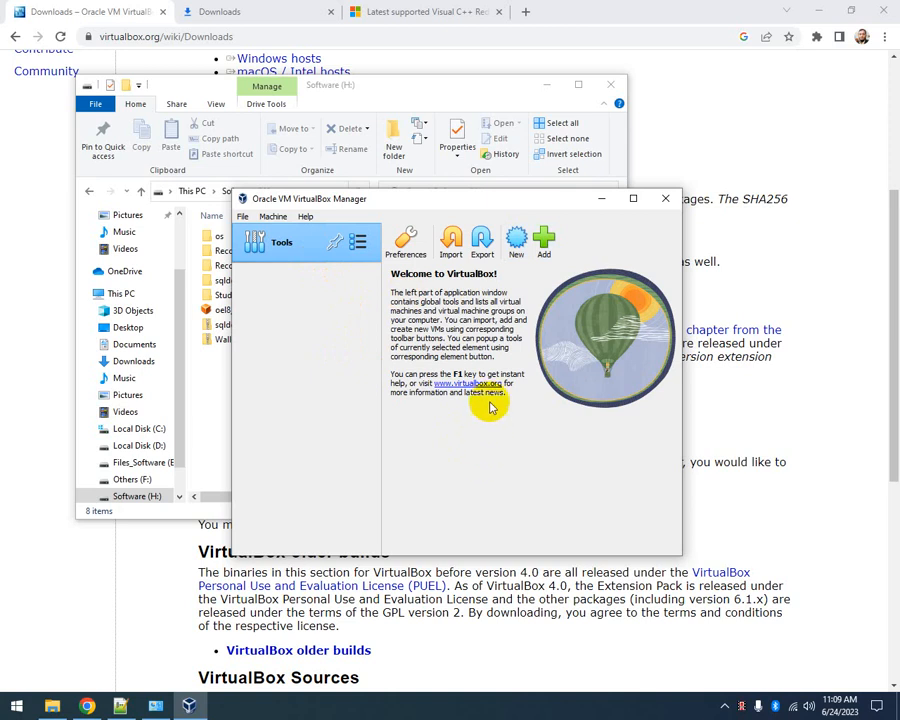
drag(463, 206, 672, 204)
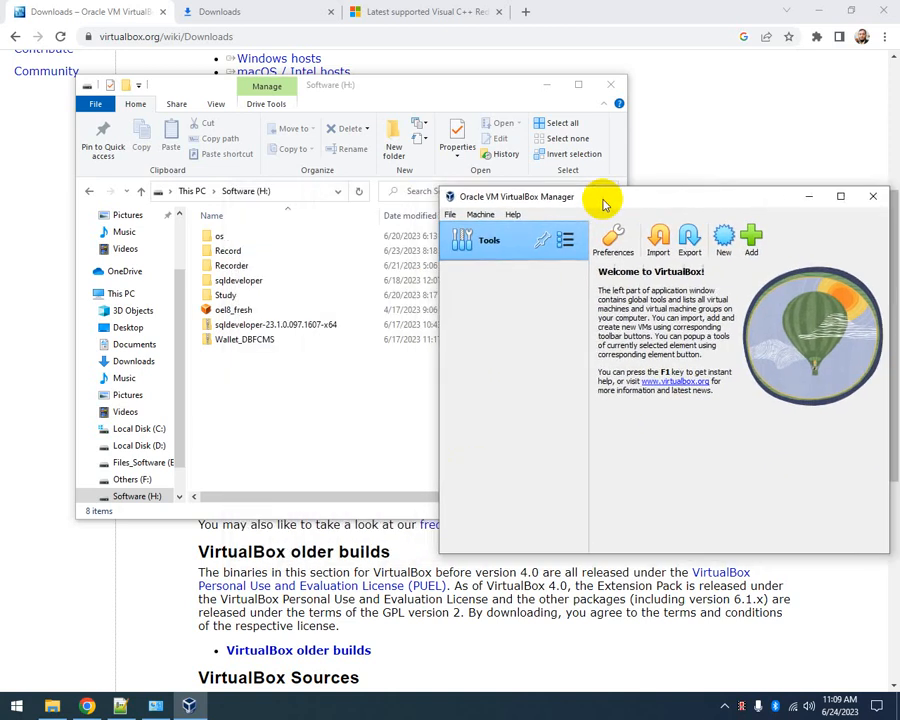
click(406, 87)
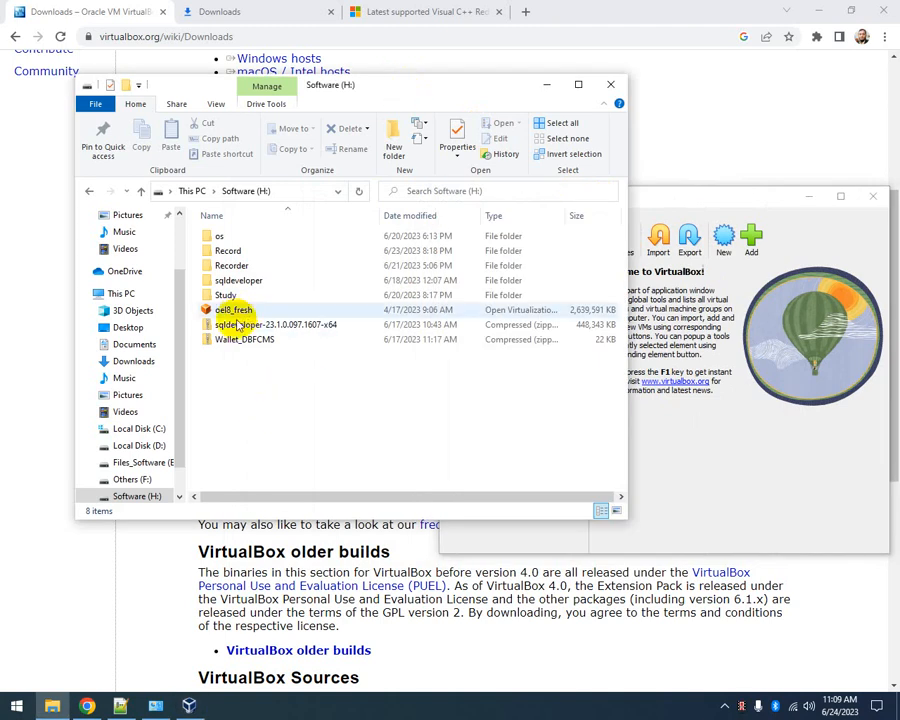
click(700, 475)
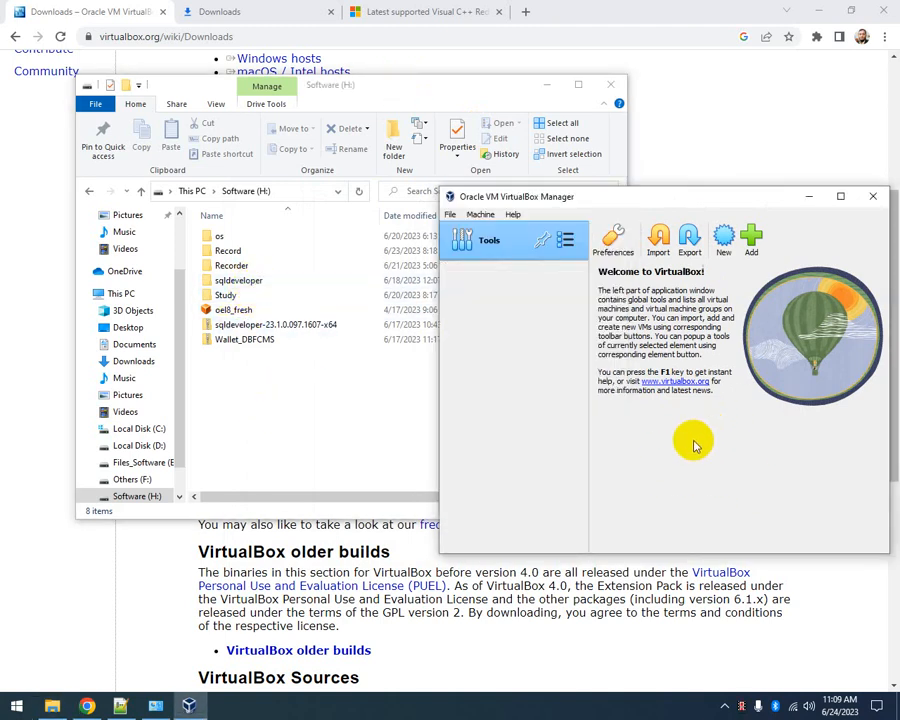
drag(668, 207, 610, 100)
click(545, 106)
click(546, 85)
Step: Switch to Chrome and examine the VirtualBox 7.0.8 Oracle VM VirtualBox Extension Pack section of the downloads page
click(139, 408)
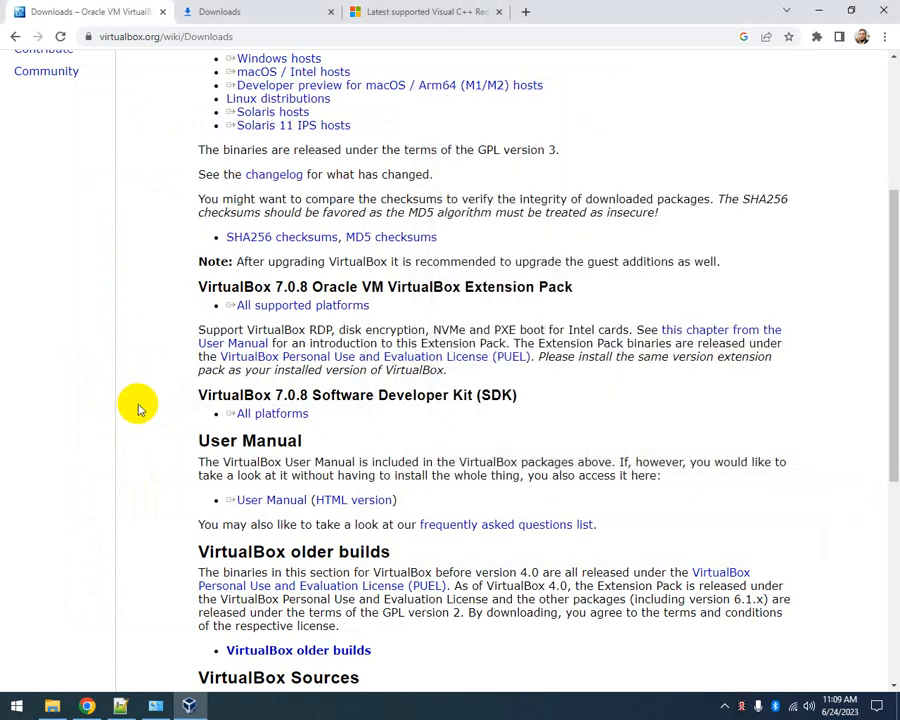
scroll(180, 406, down, 1)
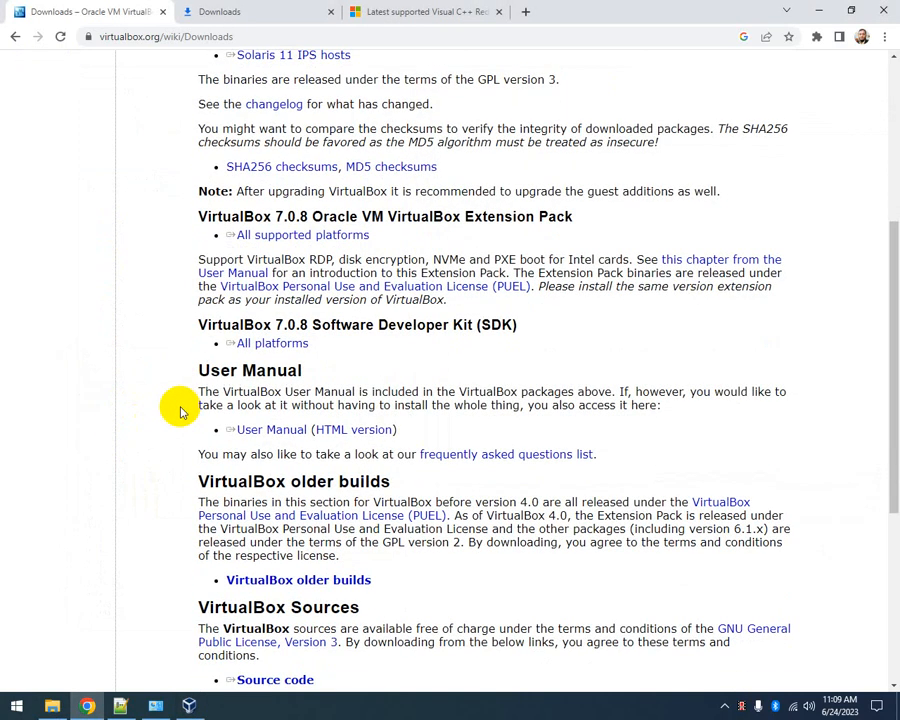
scroll(180, 413, up, 3)
drag(240, 447, 446, 448)
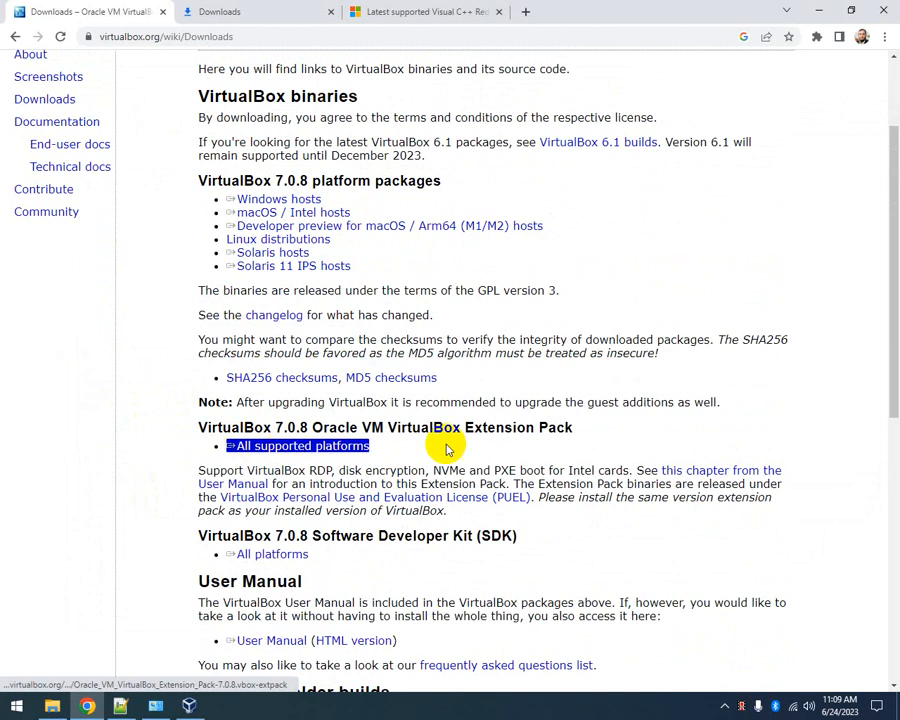
click(463, 451)
scroll(463, 451, down, 2)
double_click(220, 296)
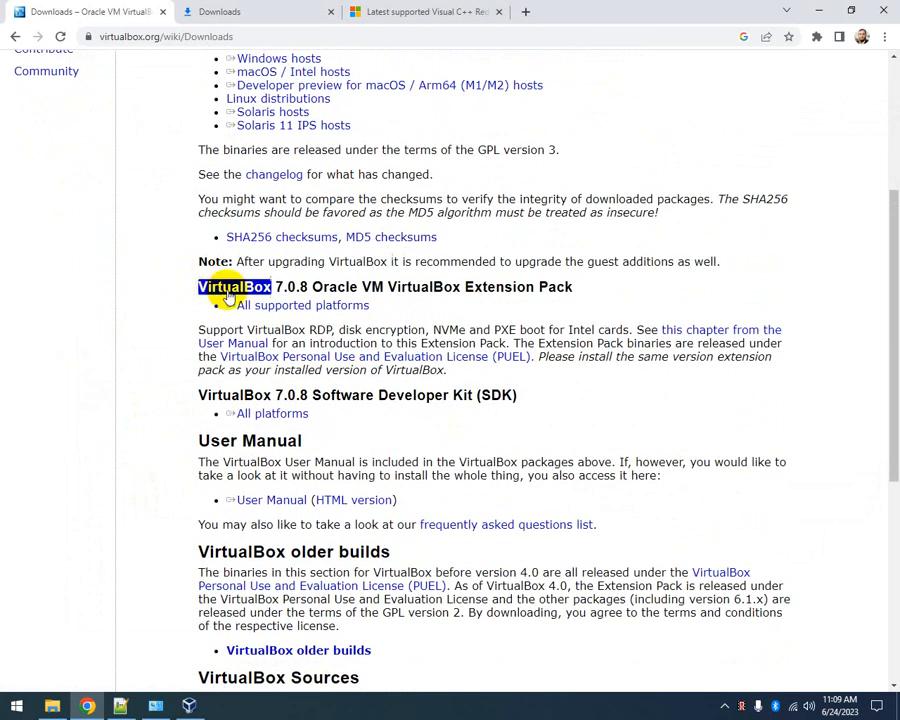
click(232, 300)
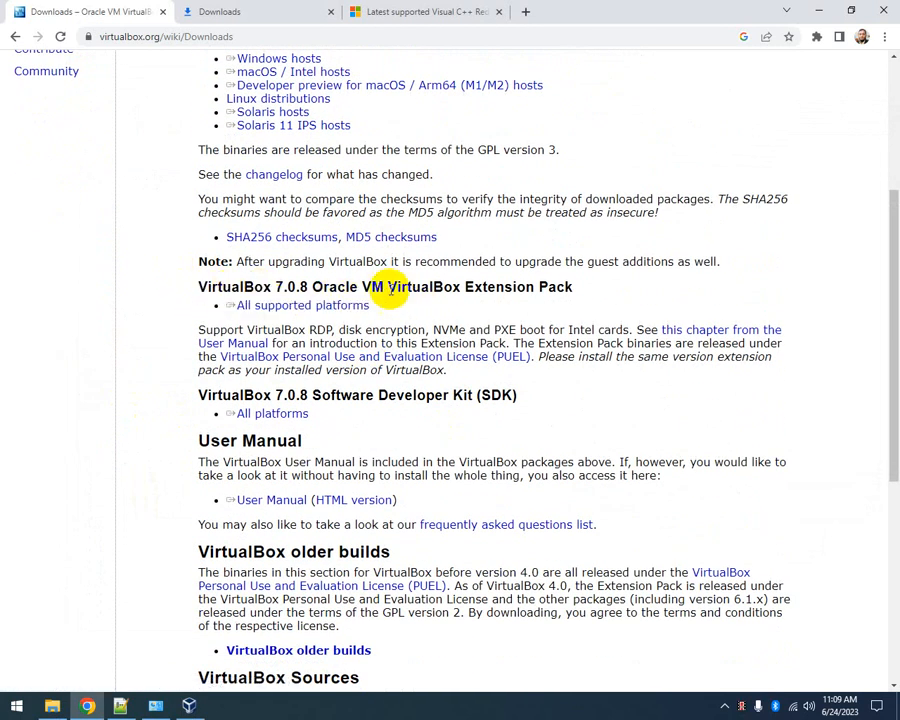
drag(383, 287, 574, 287)
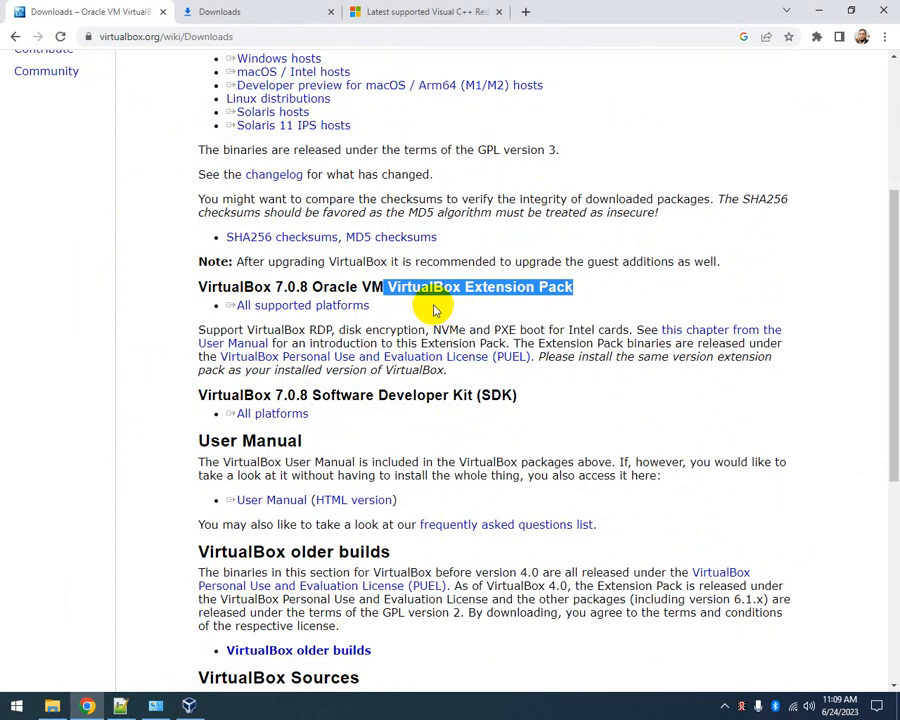
Step: Switch to VirtualBox Manager and enlarge its window to cover most of the screen without leaving it maximized
click(189, 705)
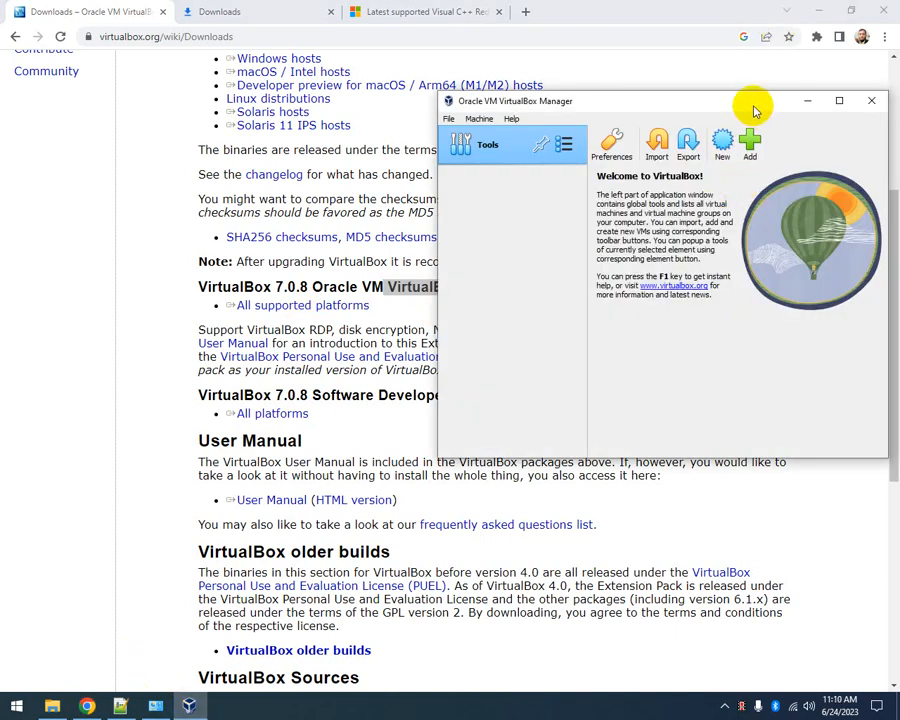
drag(751, 104, 490, 121)
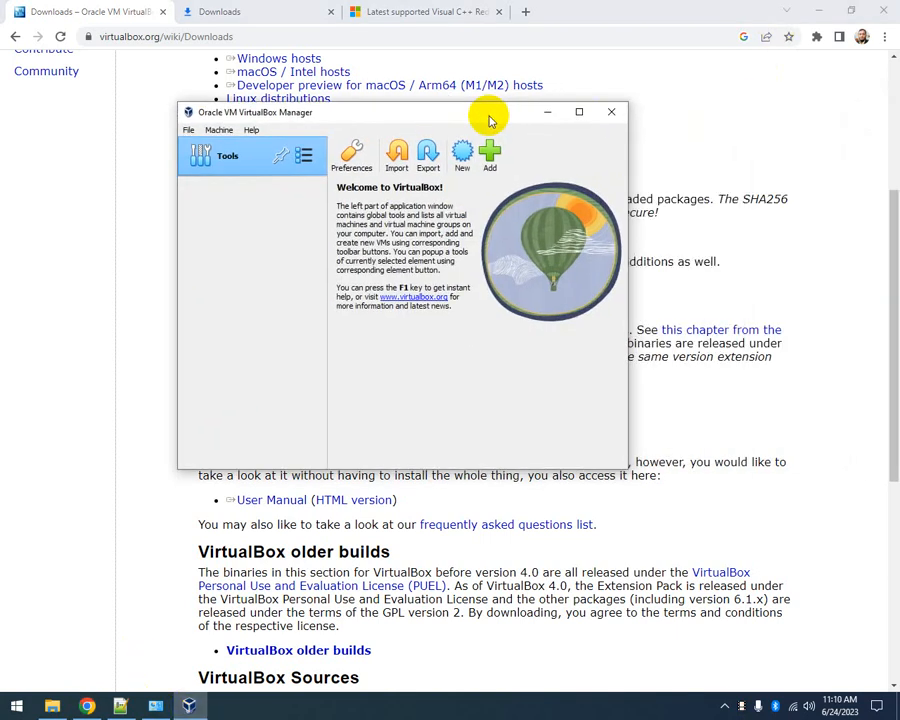
click(579, 111)
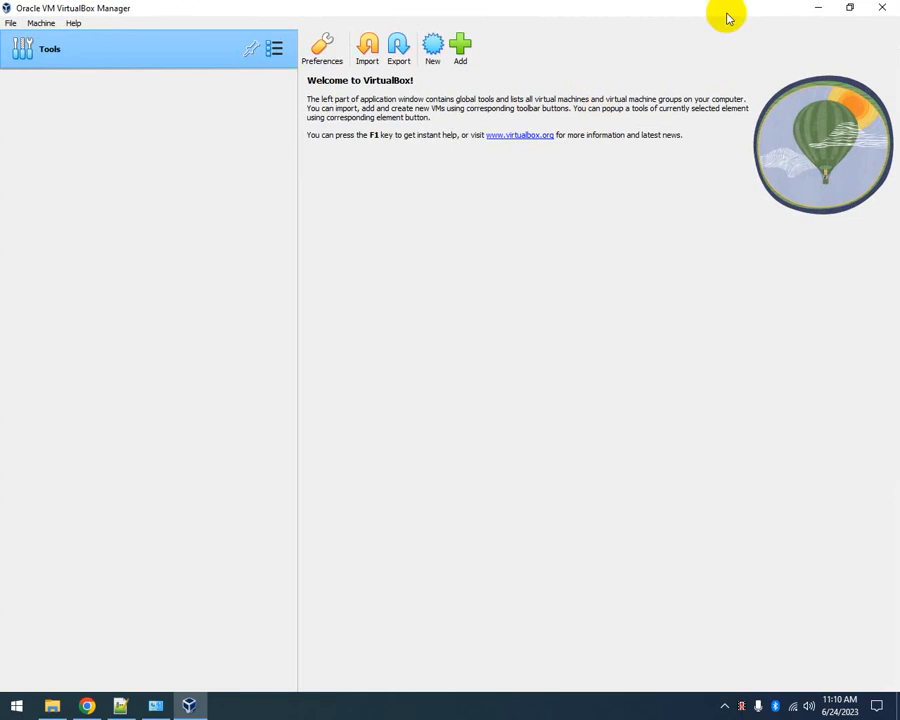
click(850, 9)
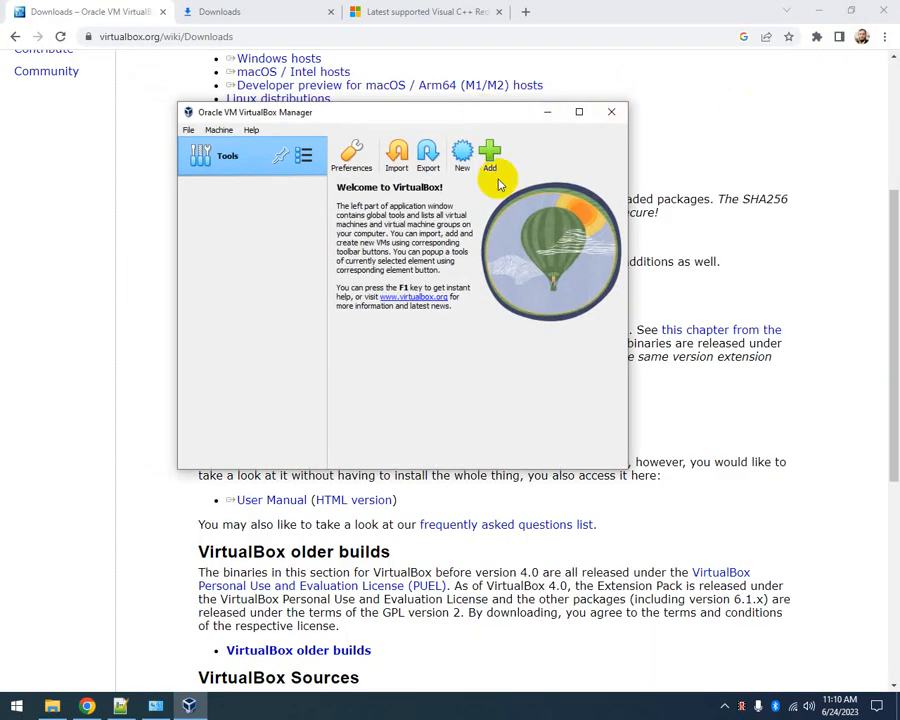
click(577, 113)
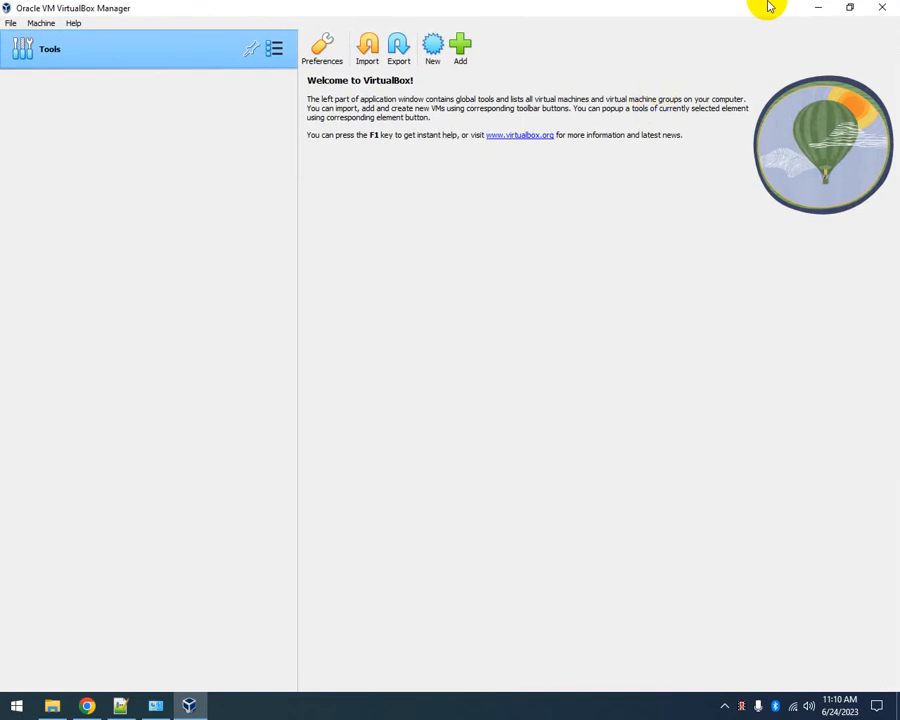
drag(540, 10, 340, 88)
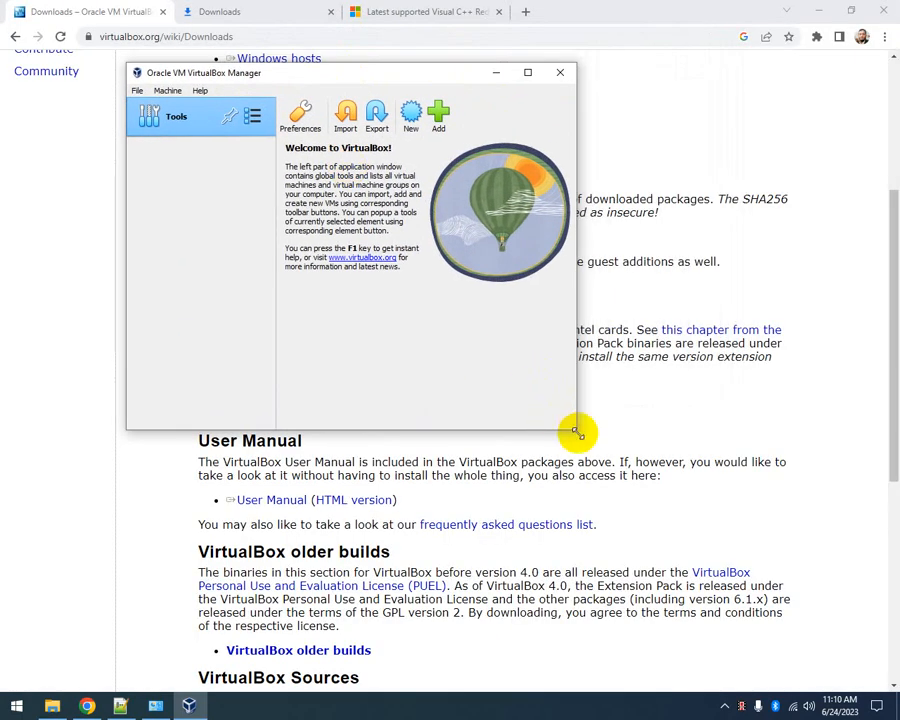
drag(577, 432, 822, 617)
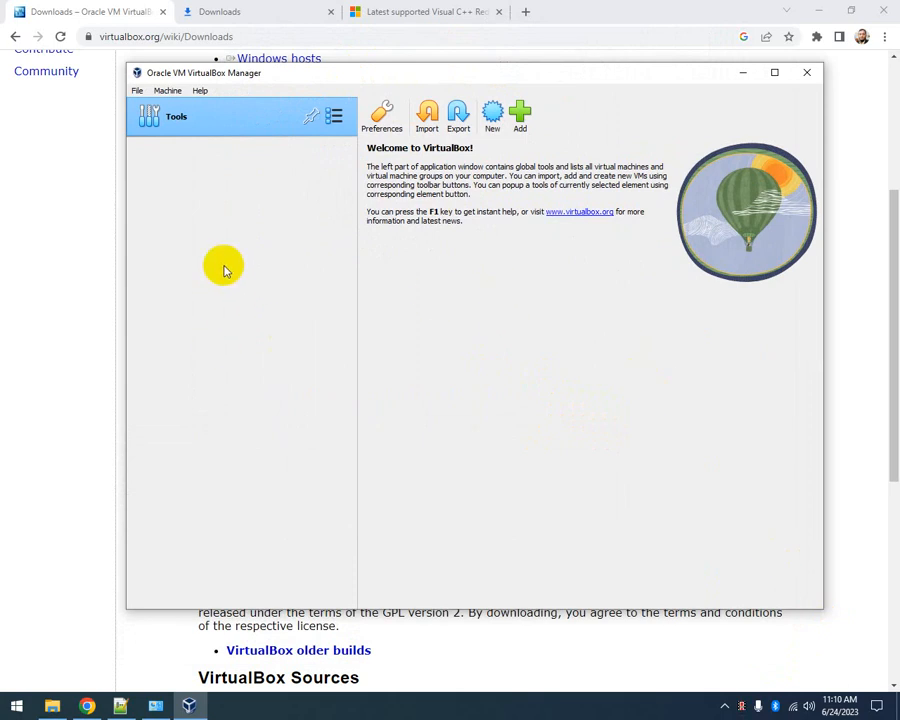
Step: Reposition the VirtualBox Manager window and minimize the Chrome and Notepad++ windows behind it
click(168, 93)
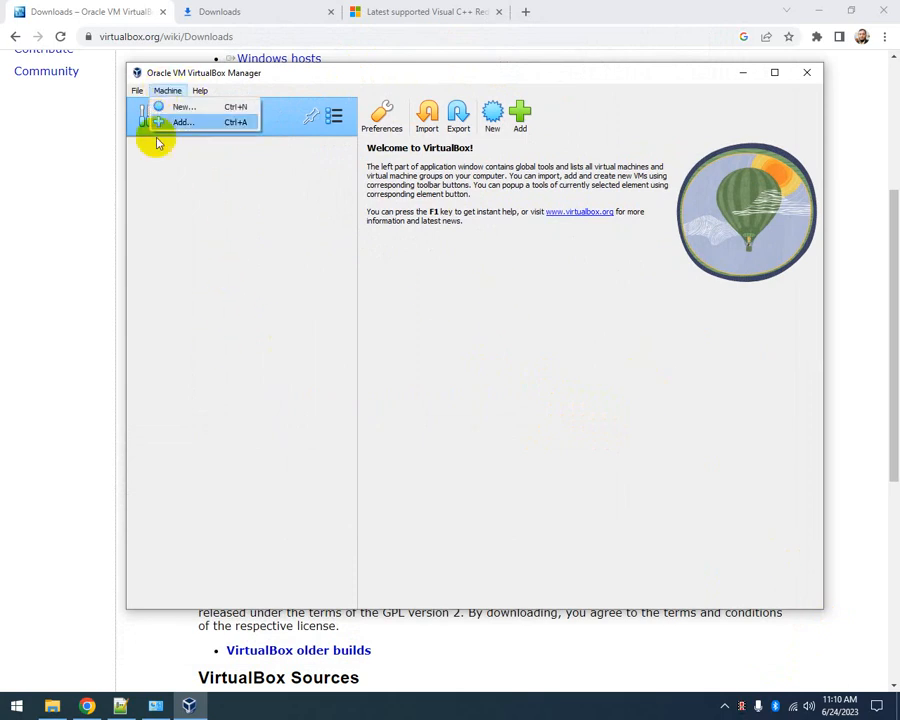
click(196, 240)
drag(322, 80, 302, 102)
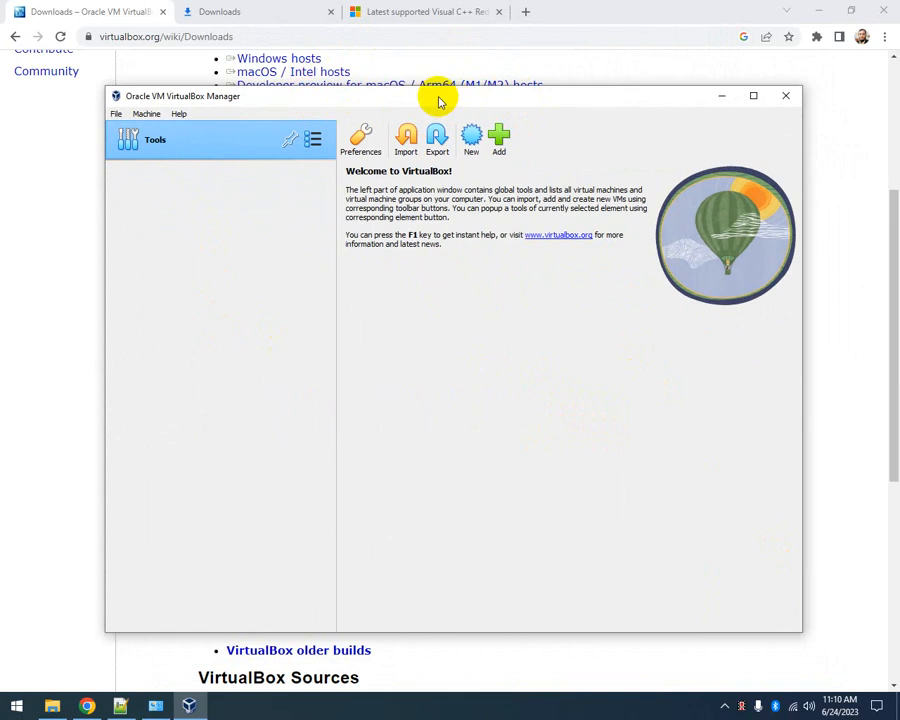
click(818, 10)
click(814, 10)
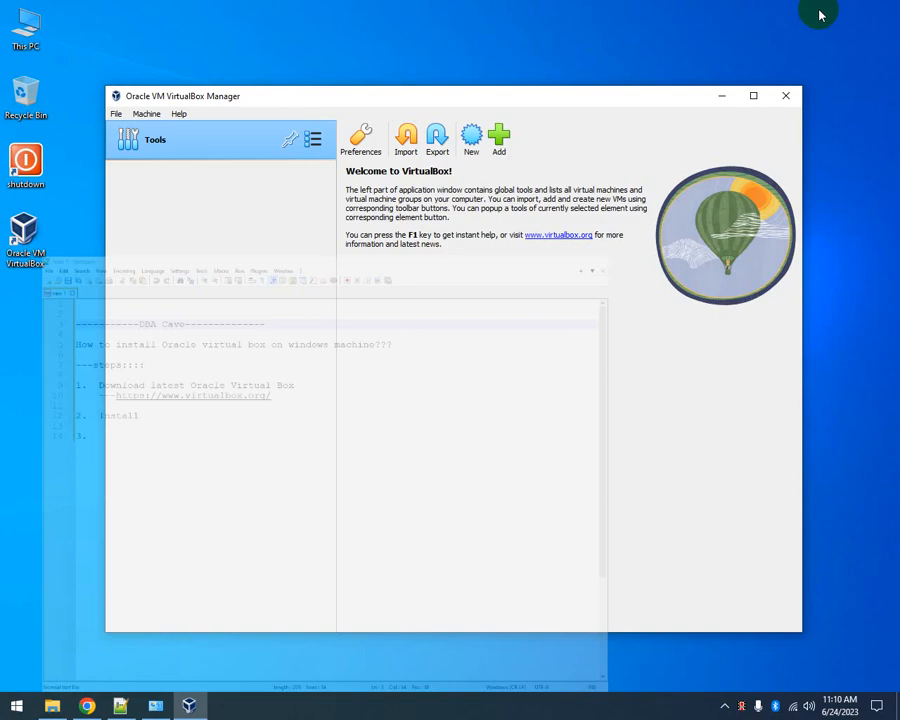
Step: Switch to Chrome and download the VirtualBox 7.0.8 Extension Pack for all supported platforms into the Downloads folder
click(88, 705)
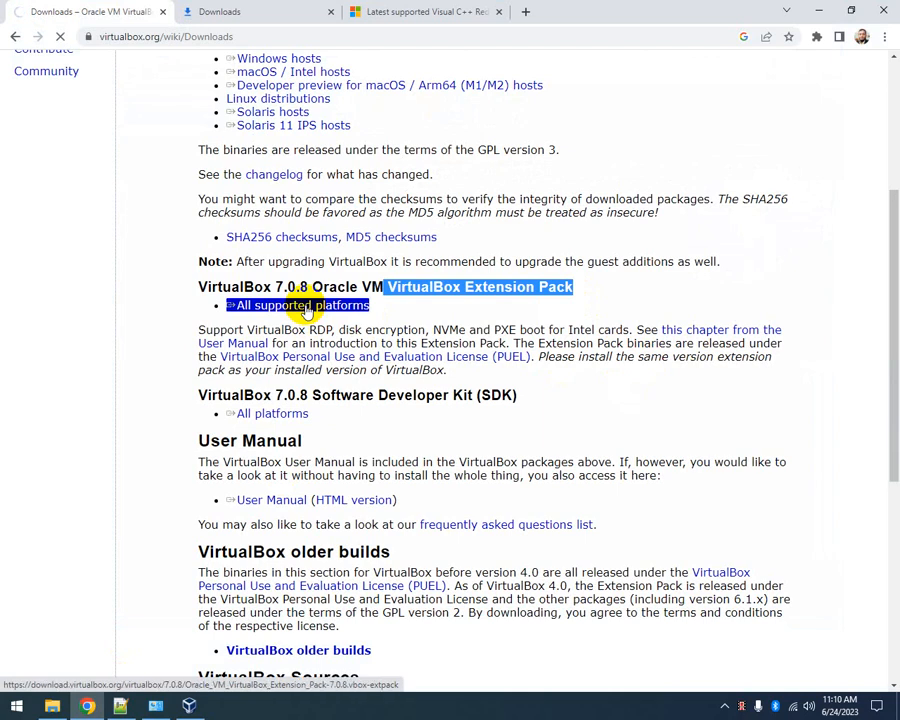
click(307, 307)
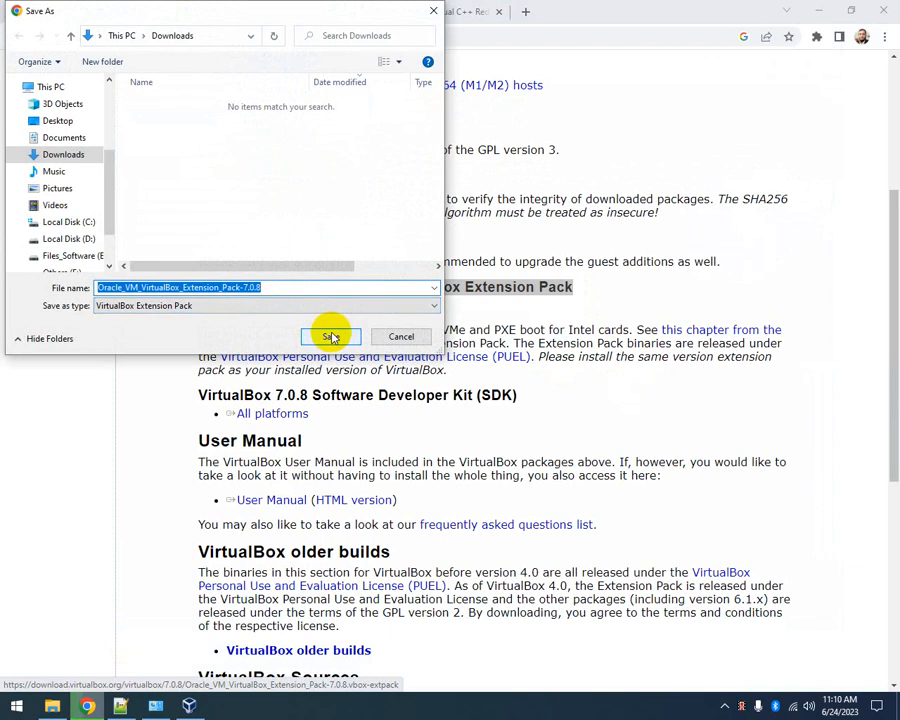
click(333, 338)
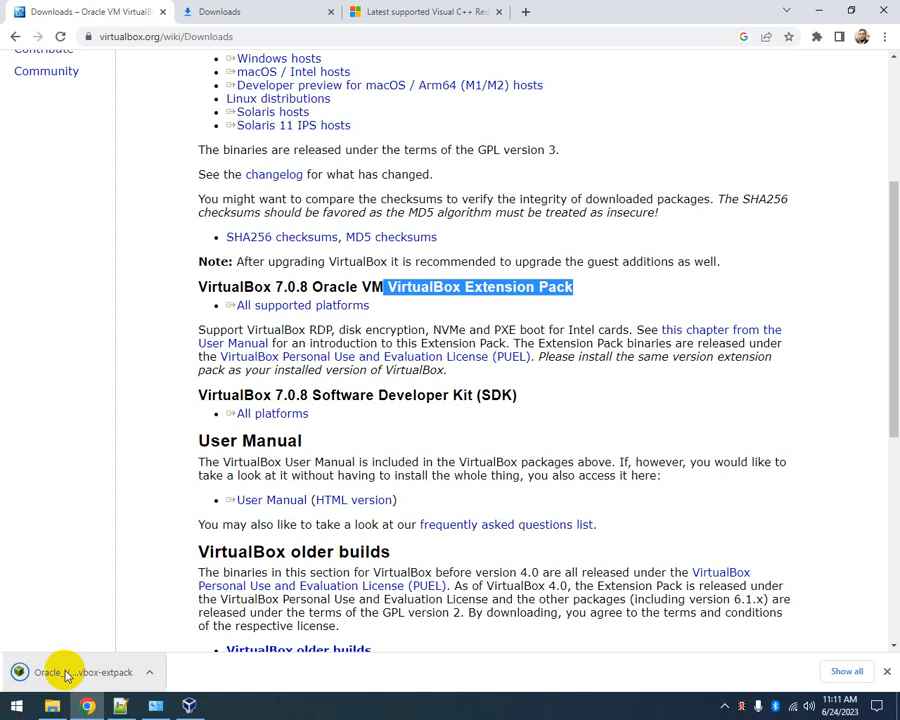
Step: Open the downloaded Extension Pack file and install it in VirtualBox, reading through and agreeing to the PUEL license
click(66, 672)
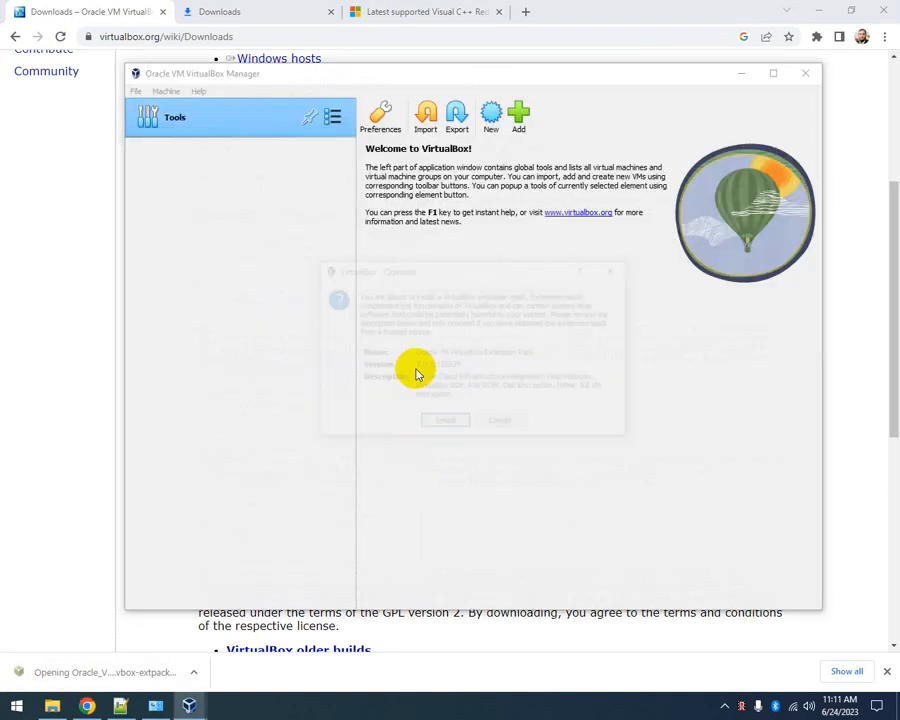
click(445, 424)
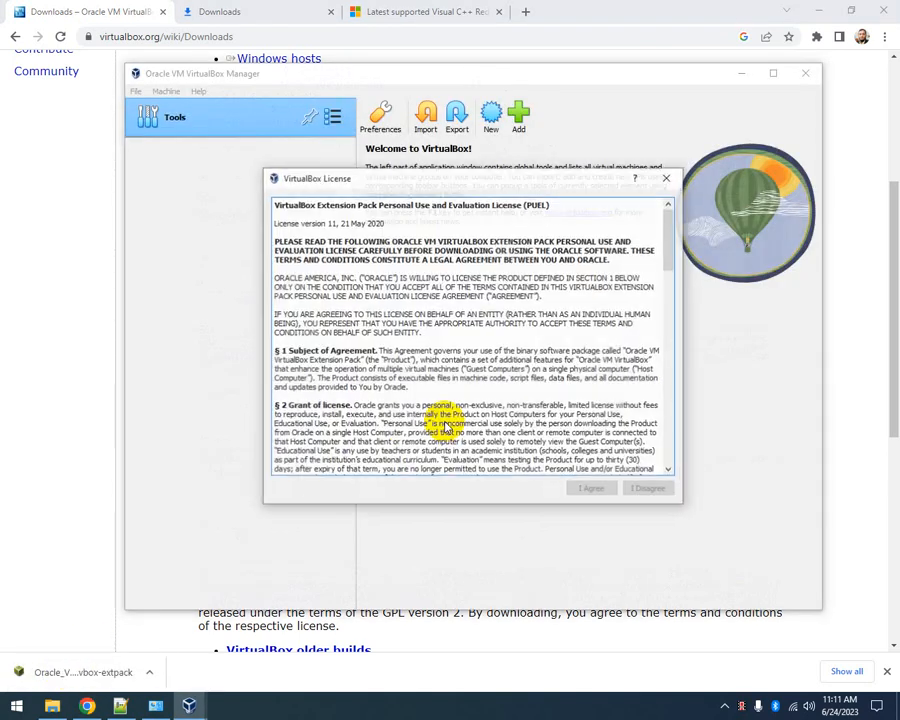
scroll(337, 303, down, 15)
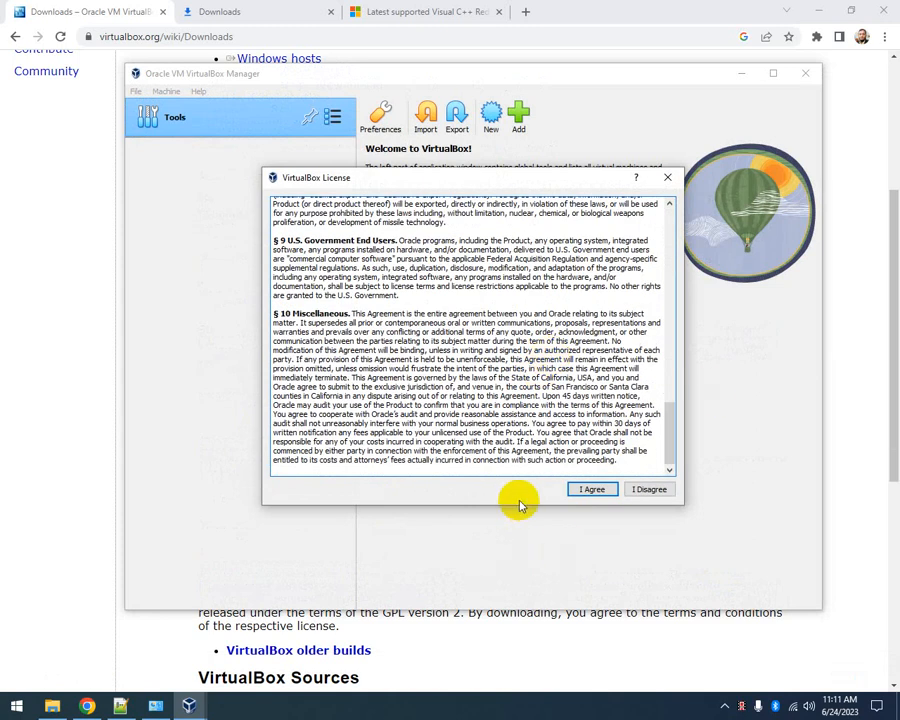
scroll(540, 392, up, 2)
scroll(540, 392, down, 2)
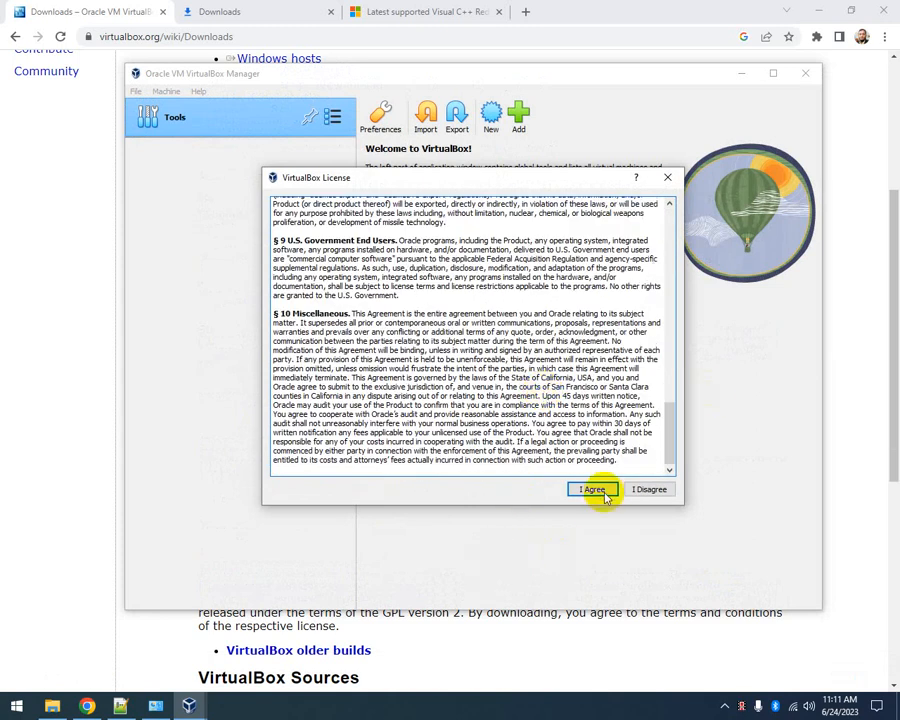
click(594, 490)
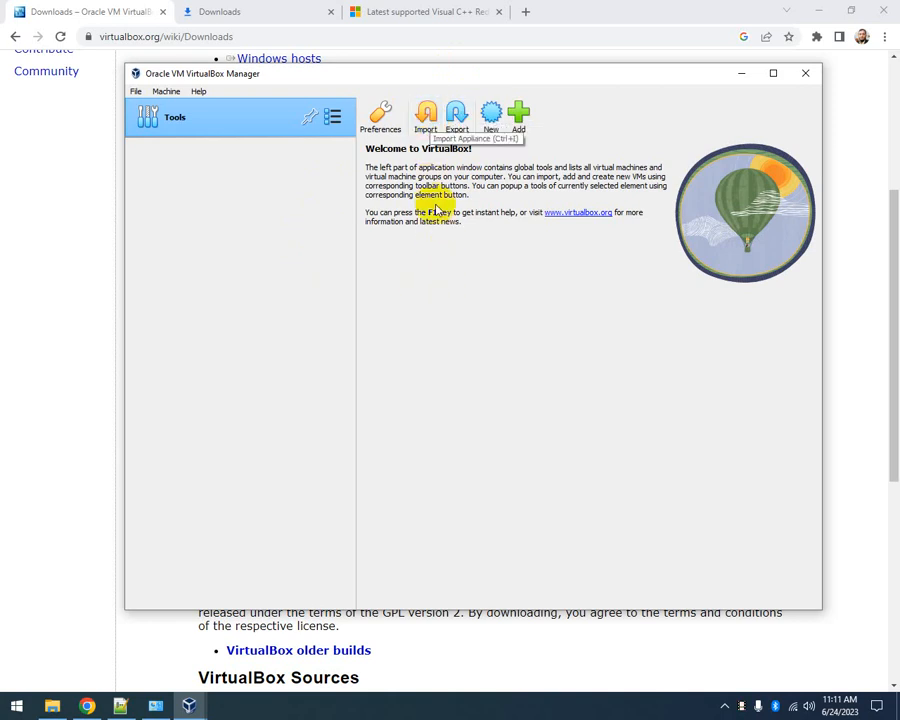
Step: Start importing a virtual appliance from the local file system and select the oel8_fresh file on the Software (H:) drive
click(426, 112)
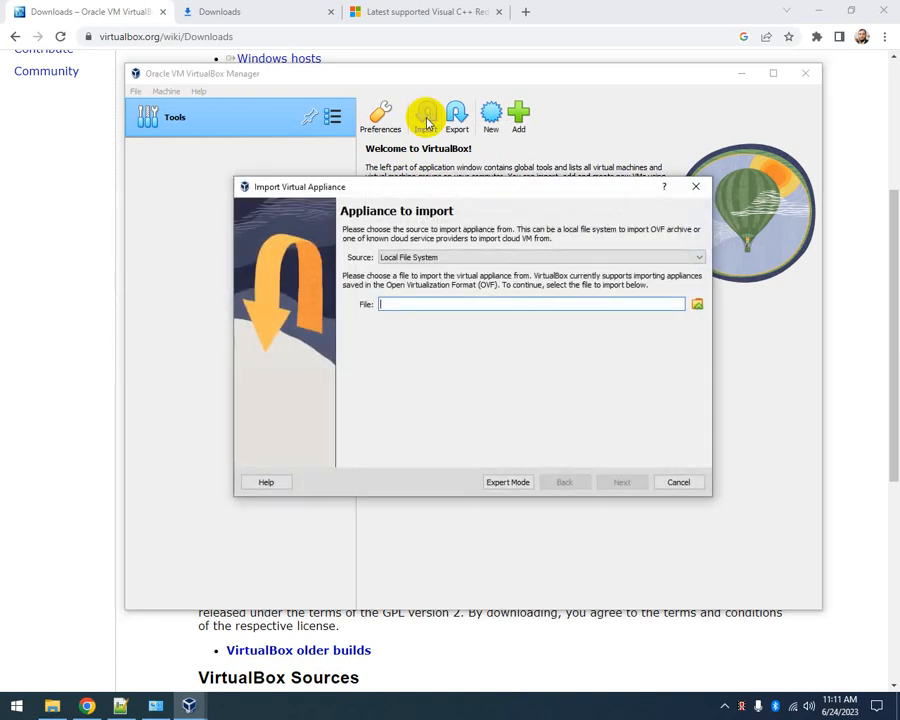
click(698, 306)
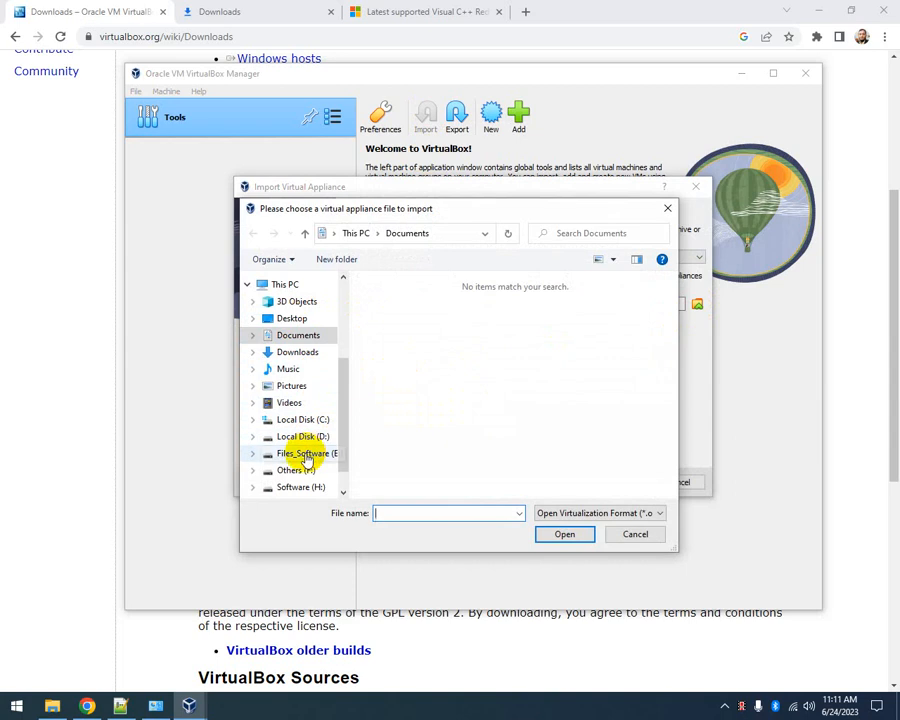
scroll(295, 464, down, 2)
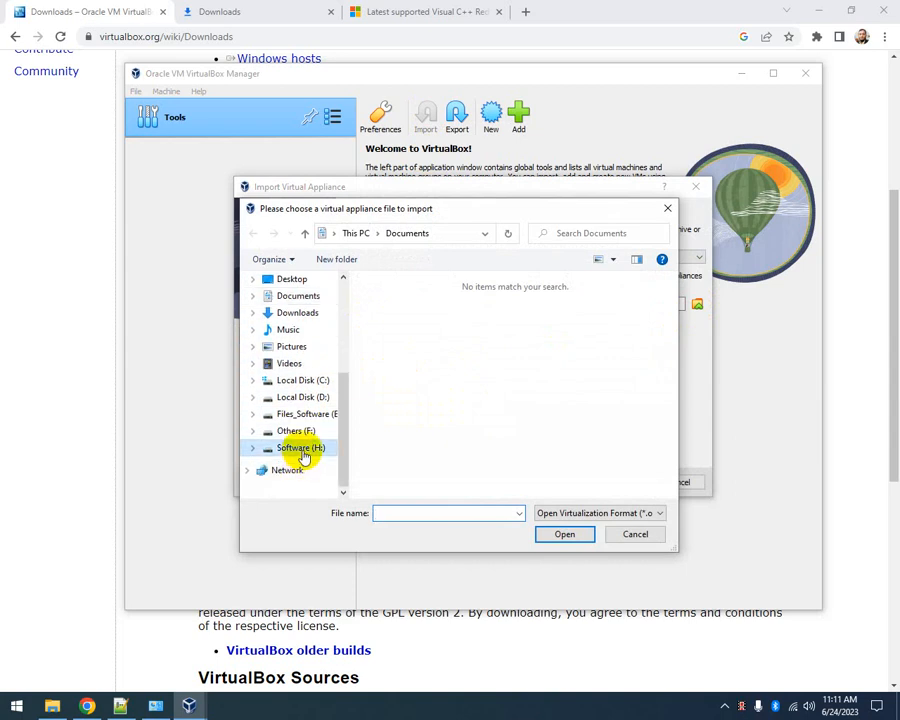
click(300, 448)
click(386, 376)
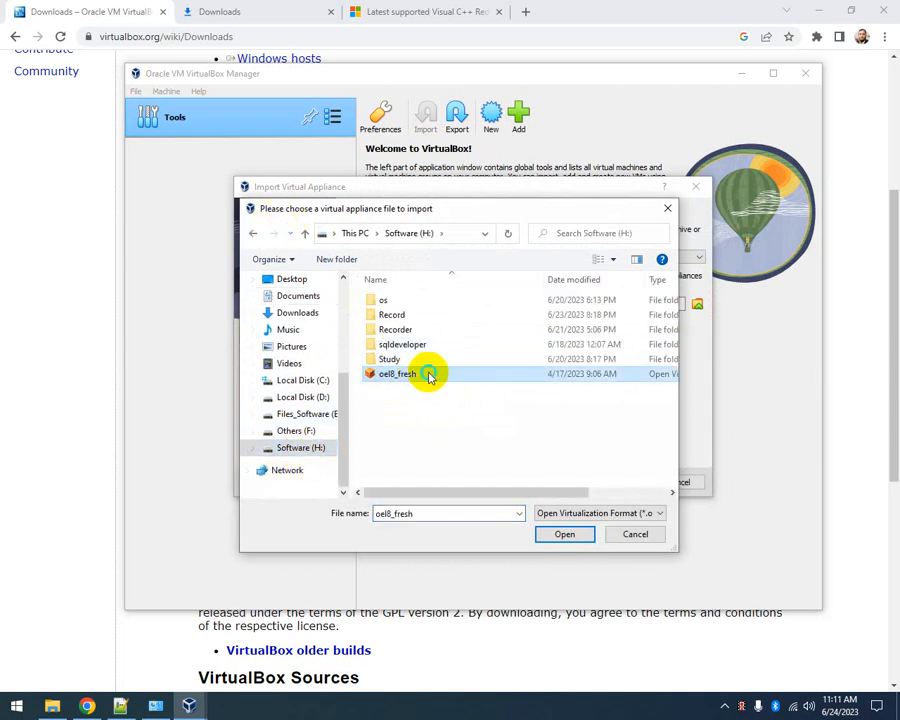
Step: Check the file properties of the oel8_fresh appliance and cancel the import without importing anything
right_click(428, 376)
click(473, 647)
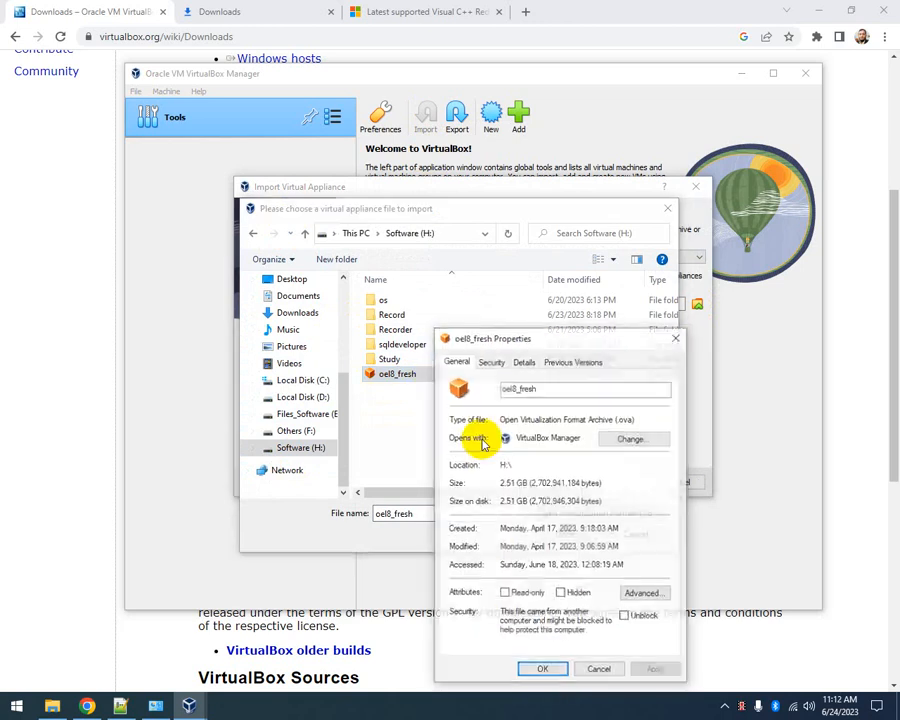
drag(566, 338, 262, 201)
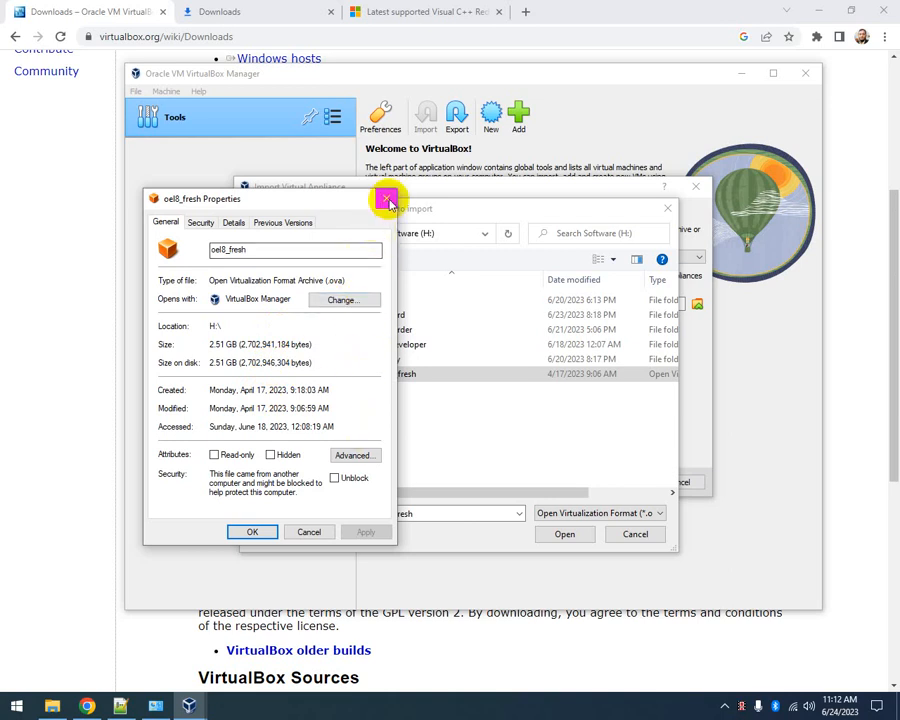
click(385, 201)
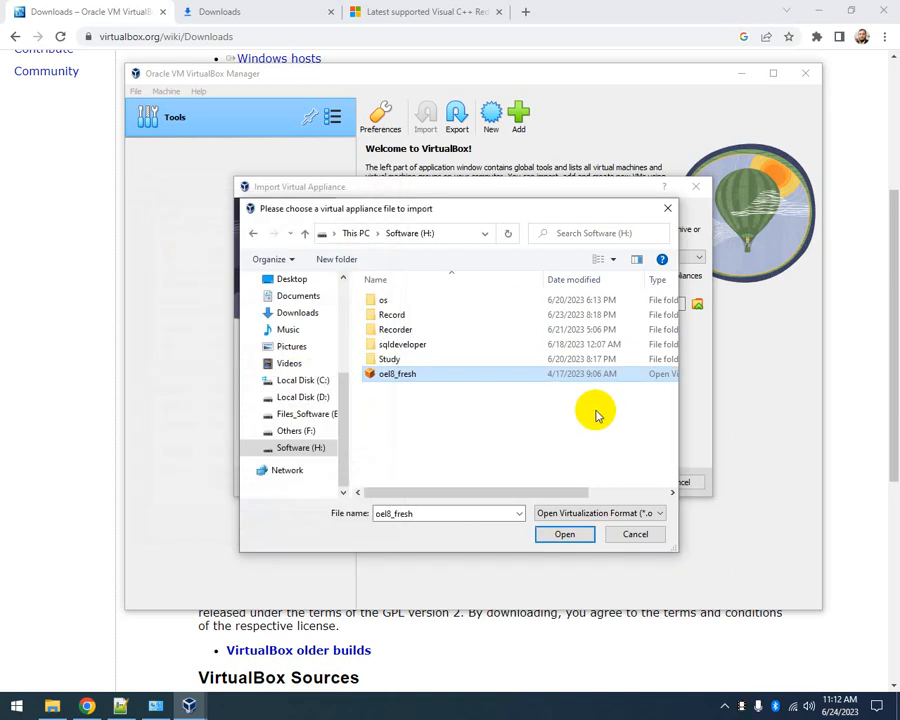
click(635, 533)
click(694, 187)
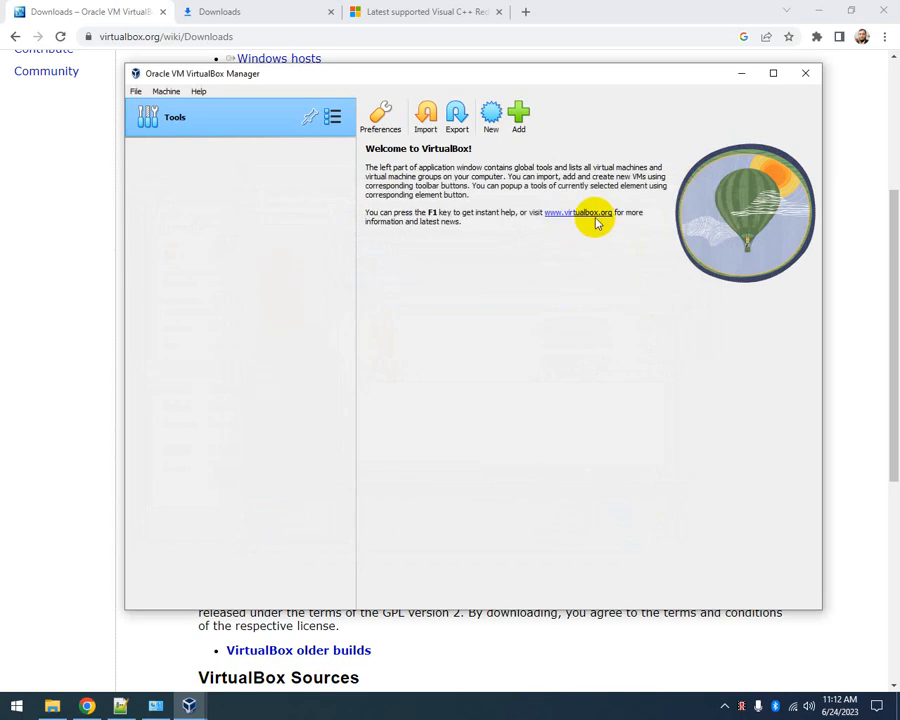
Step: Start creating a new virtual machine and choose to browse for another ISO image for its installation
click(489, 114)
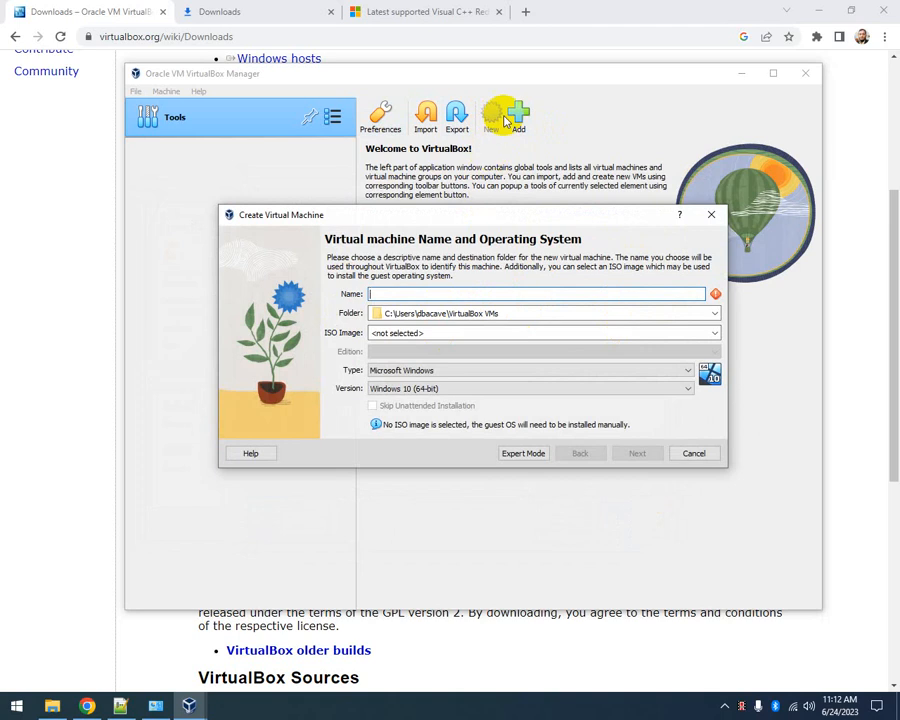
click(710, 214)
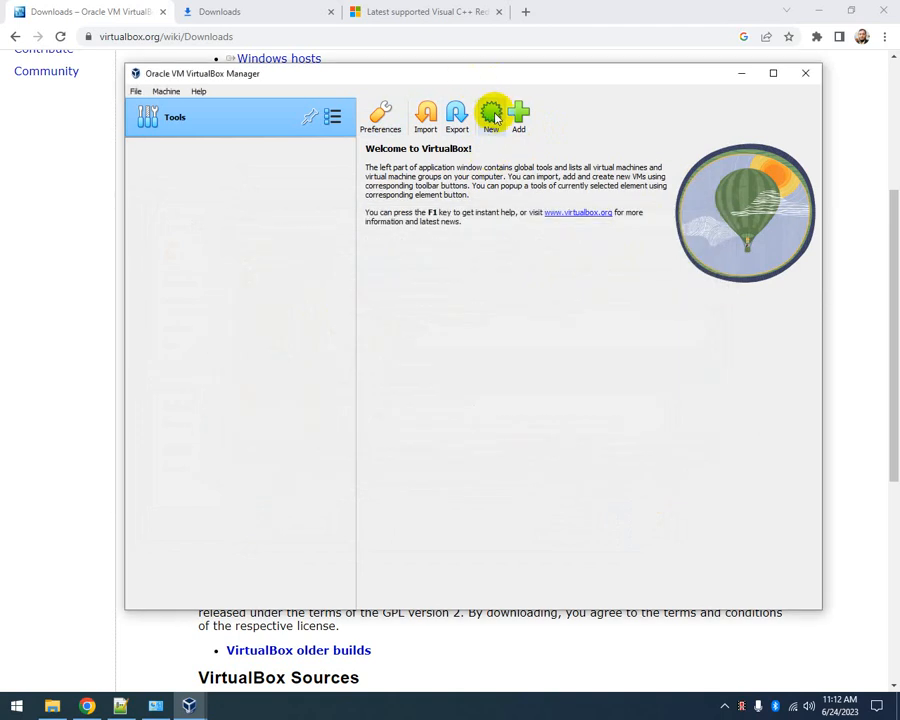
click(491, 116)
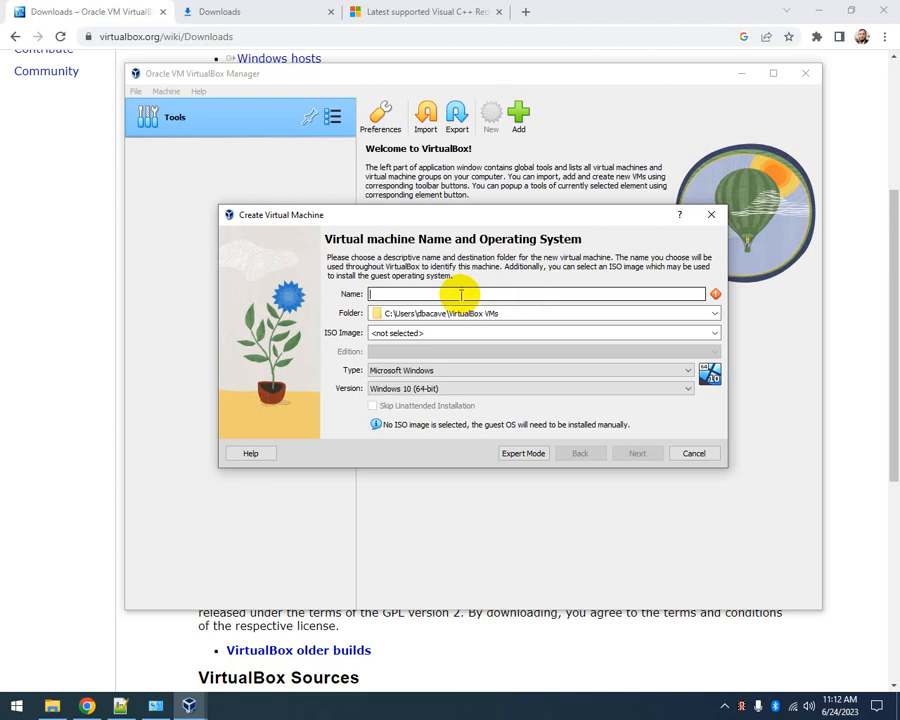
click(447, 294)
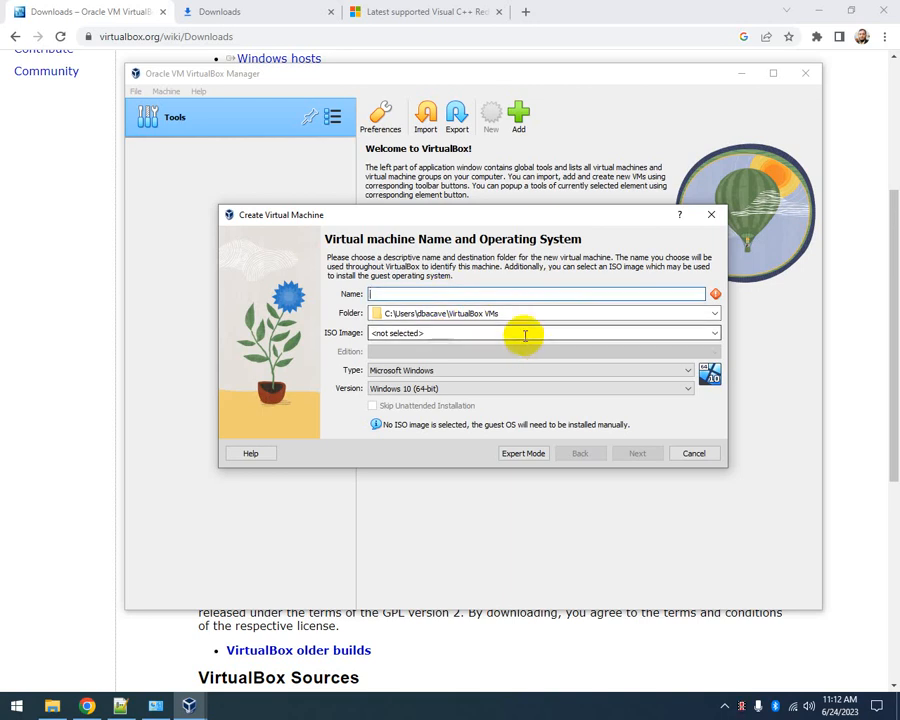
click(713, 334)
click(549, 357)
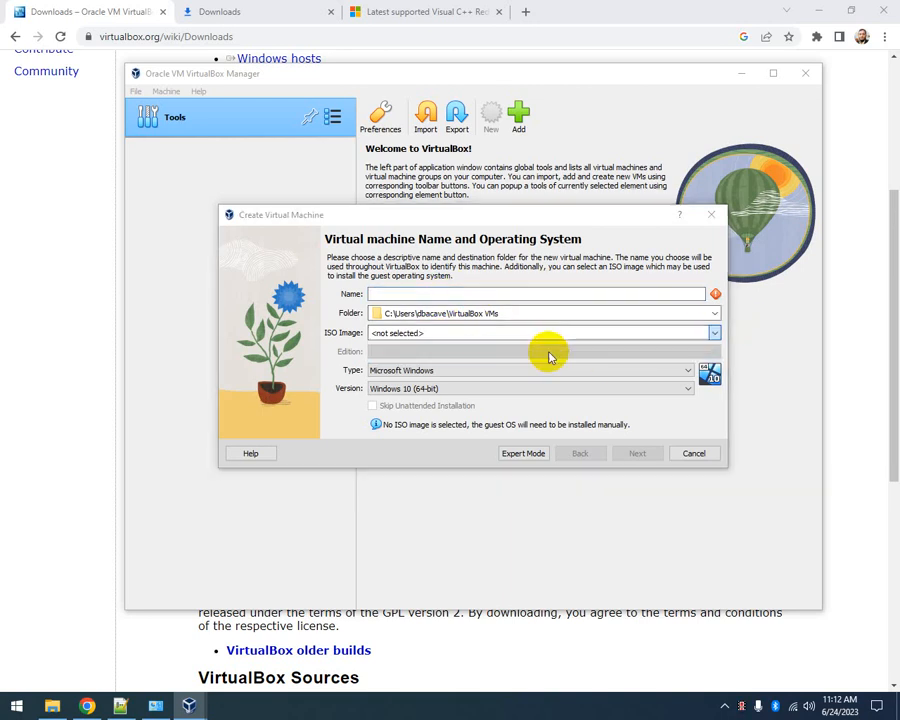
Step: Choose OracleLinux-R8-U5-x86_64-dvd from the ISO folder on the Others (F:) drive as the machine's ISO image
click(268, 463)
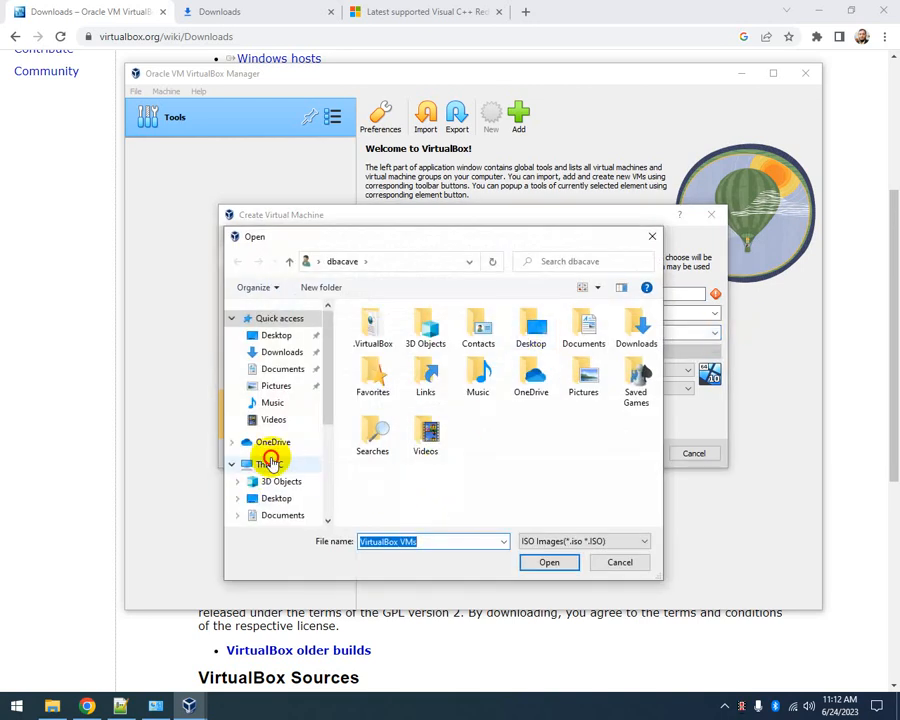
scroll(424, 414, down, 5)
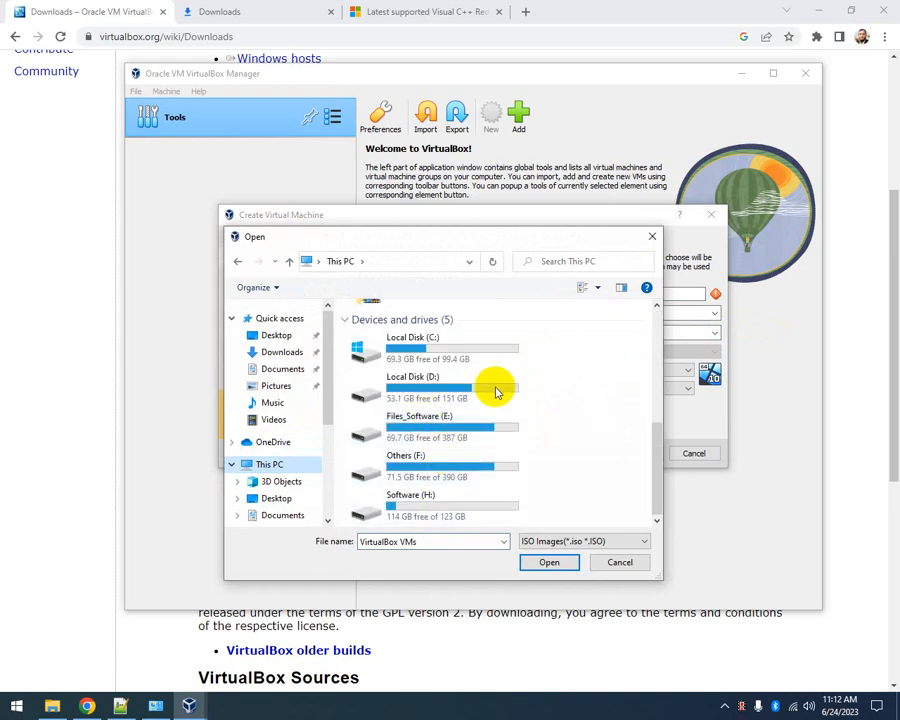
double_click(440, 424)
scroll(430, 433, down, 3)
scroll(294, 450, down, 3)
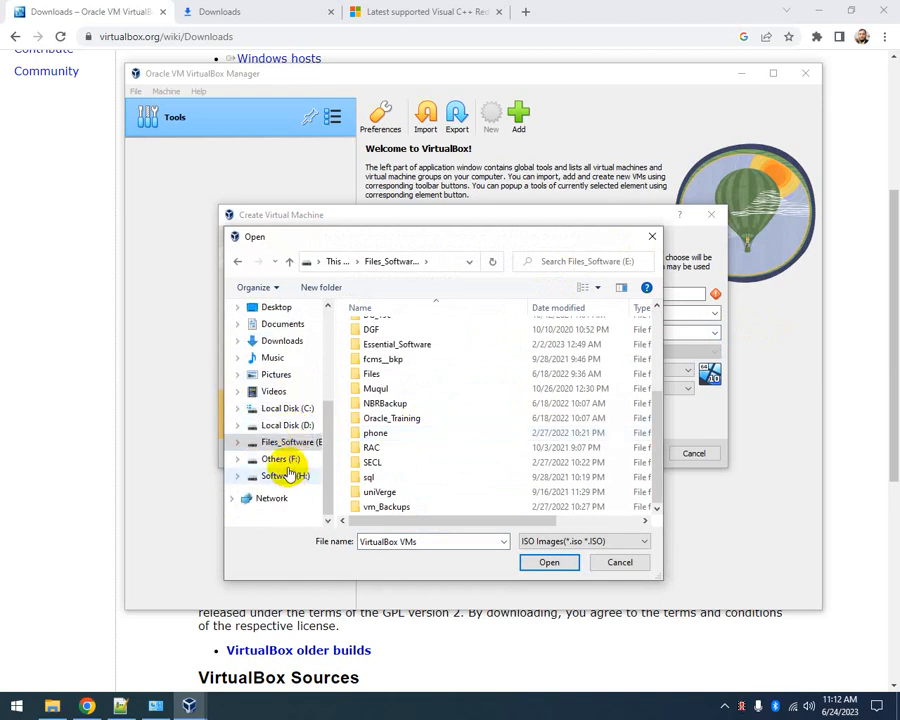
click(284, 460)
scroll(440, 410, down, 1)
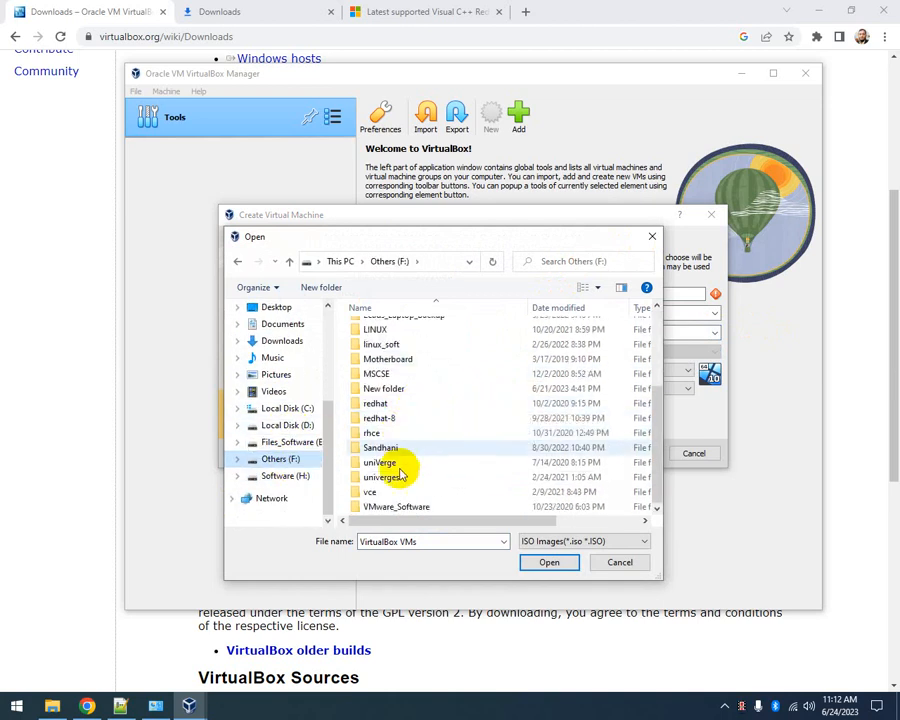
scroll(398, 465, up, 3)
double_click(394, 430)
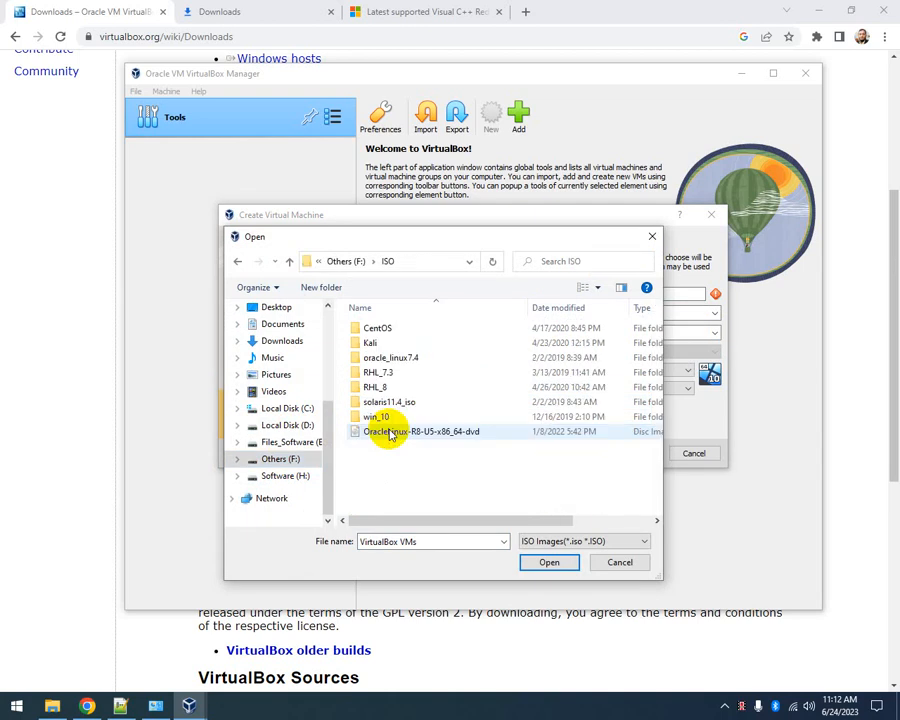
click(424, 432)
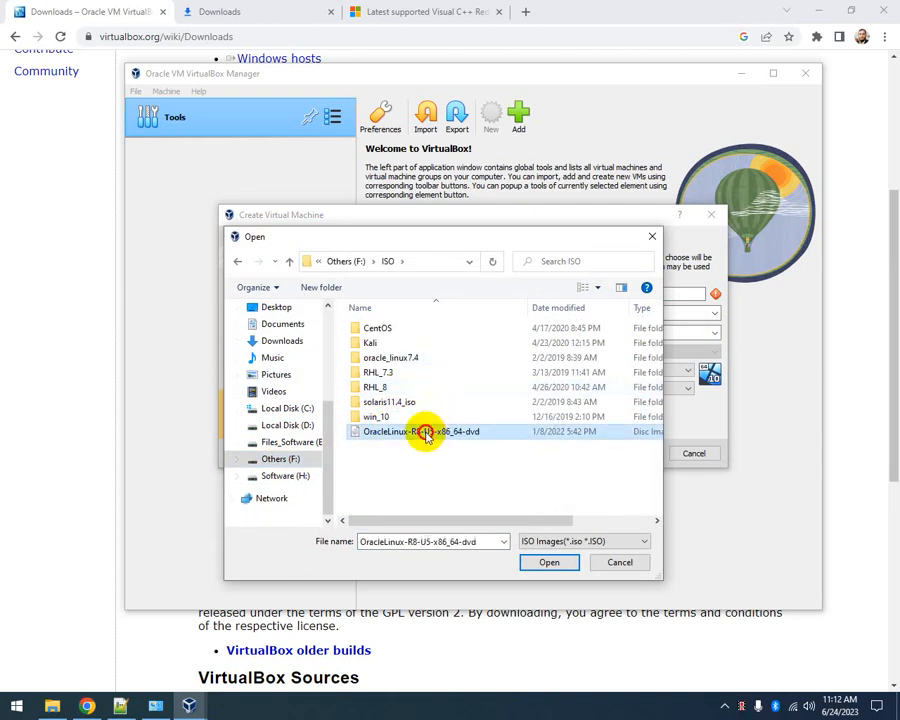
click(549, 562)
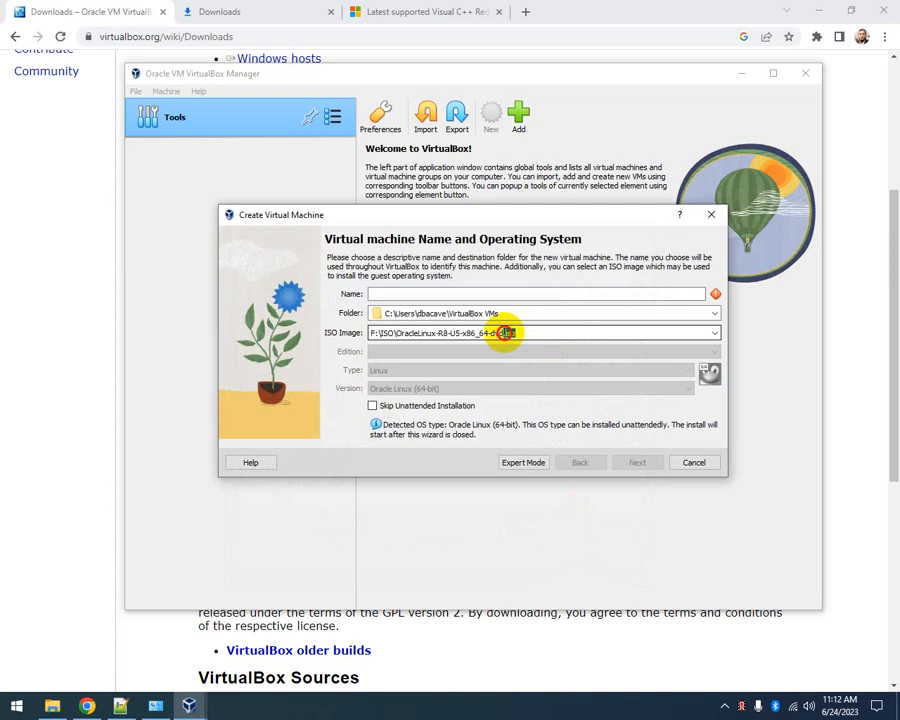
Step: Name the virtual machine testmachine and accept the default unattended guest OS install setup
drag(486, 334, 359, 333)
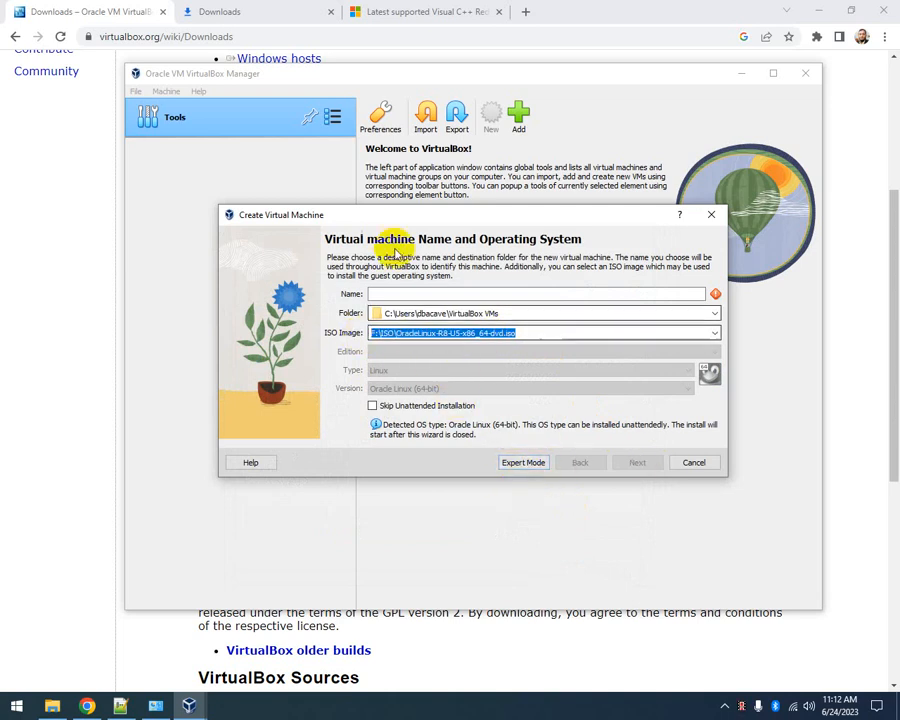
click(612, 295)
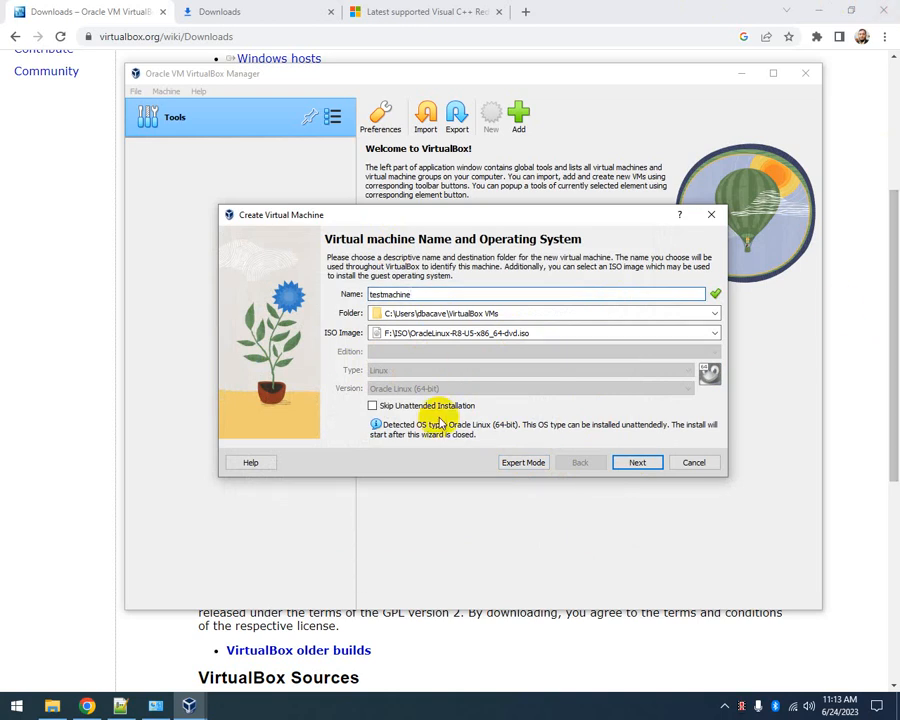
click(652, 462)
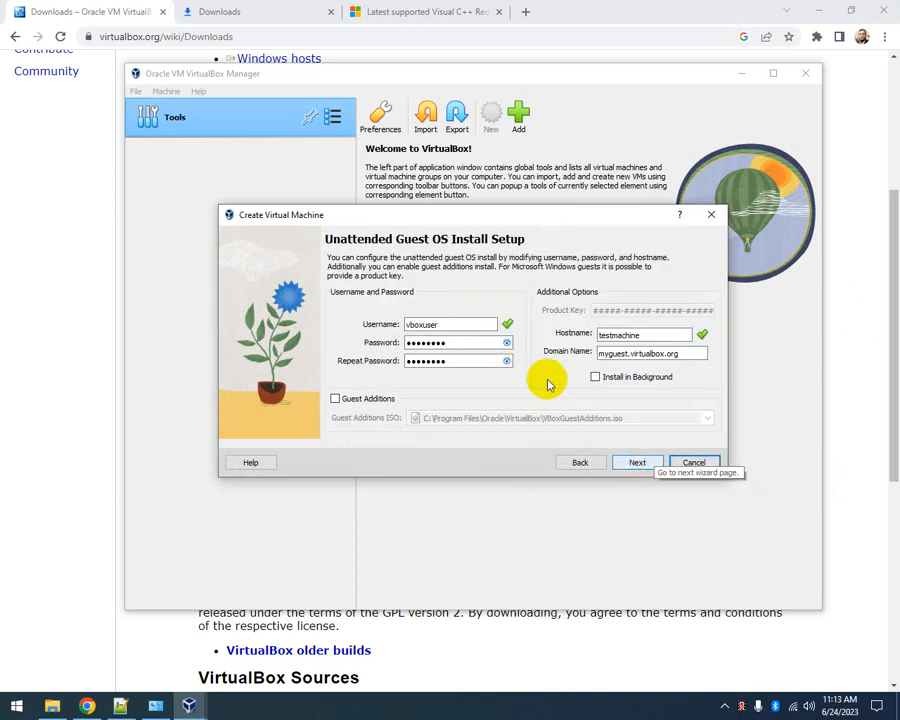
click(644, 466)
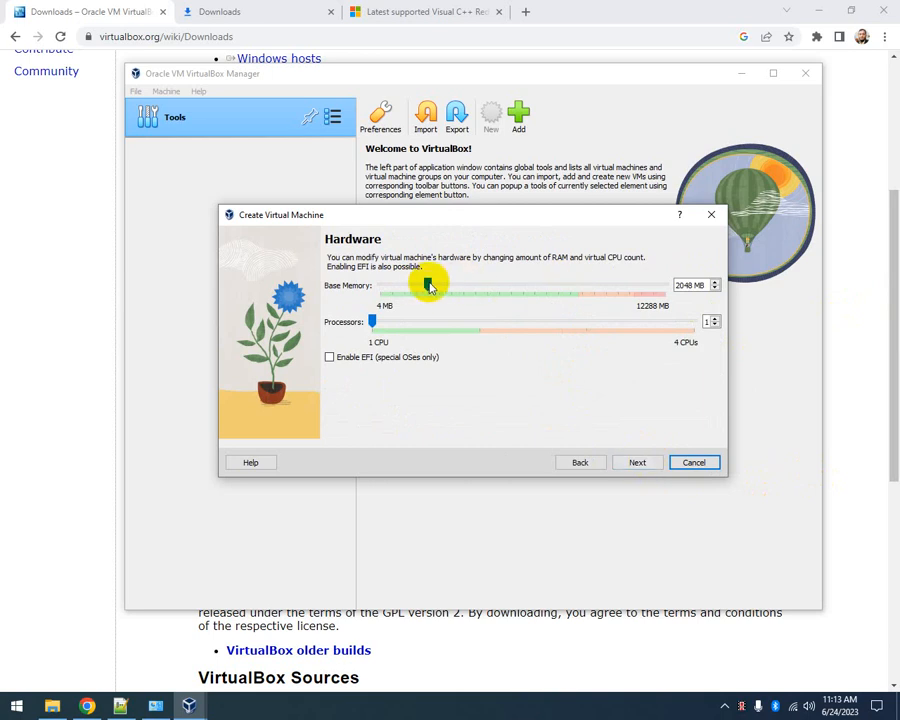
Step: Set the machine's base memory to 3522 MB, leave it at 1 processor, and accept the hardware settings
drag(428, 286, 470, 288)
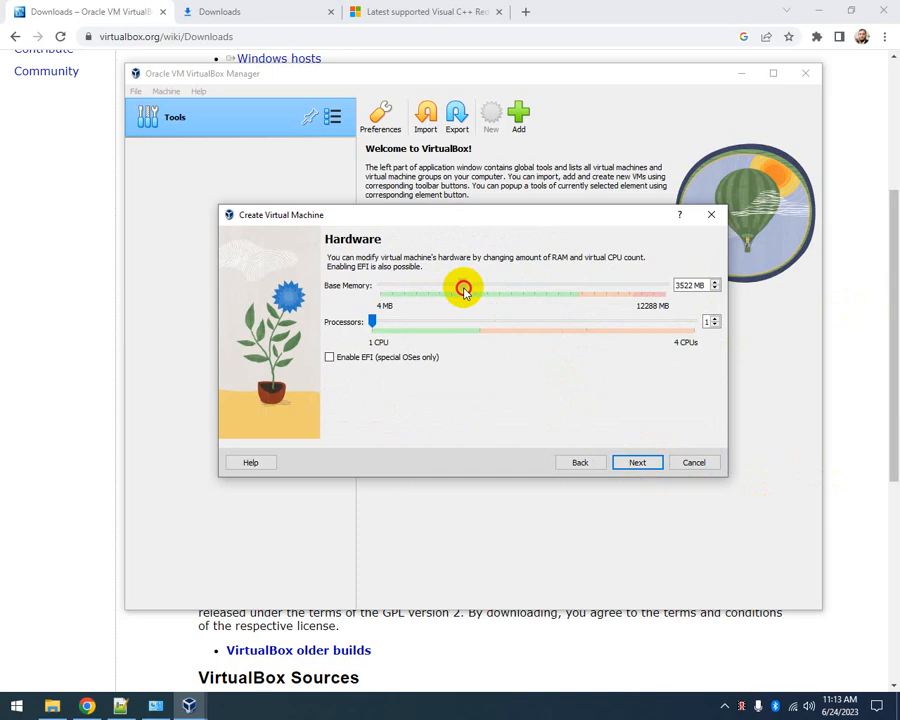
drag(374, 322, 415, 328)
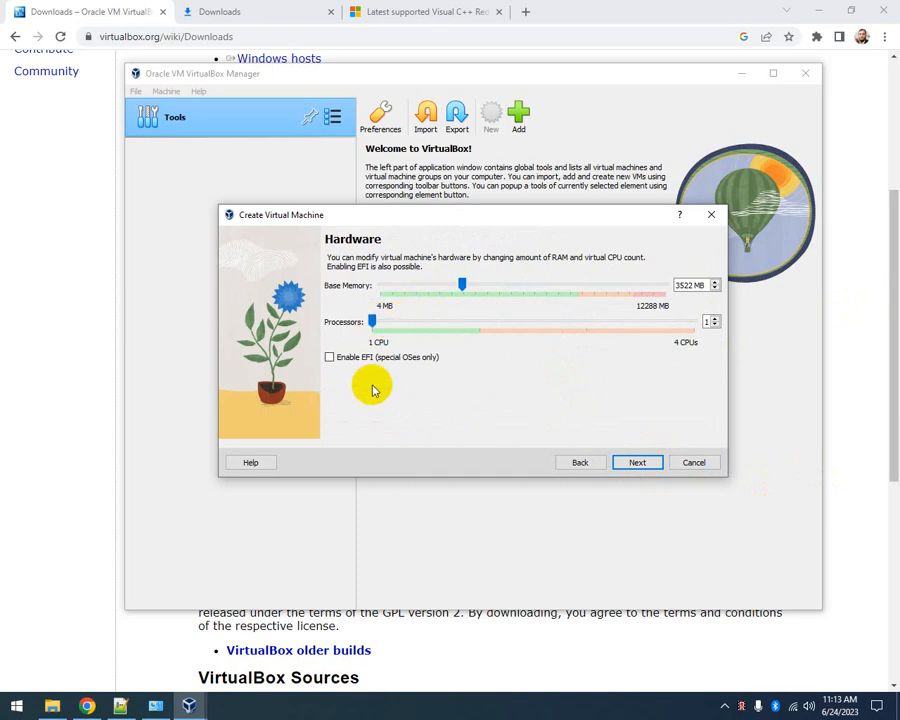
click(638, 463)
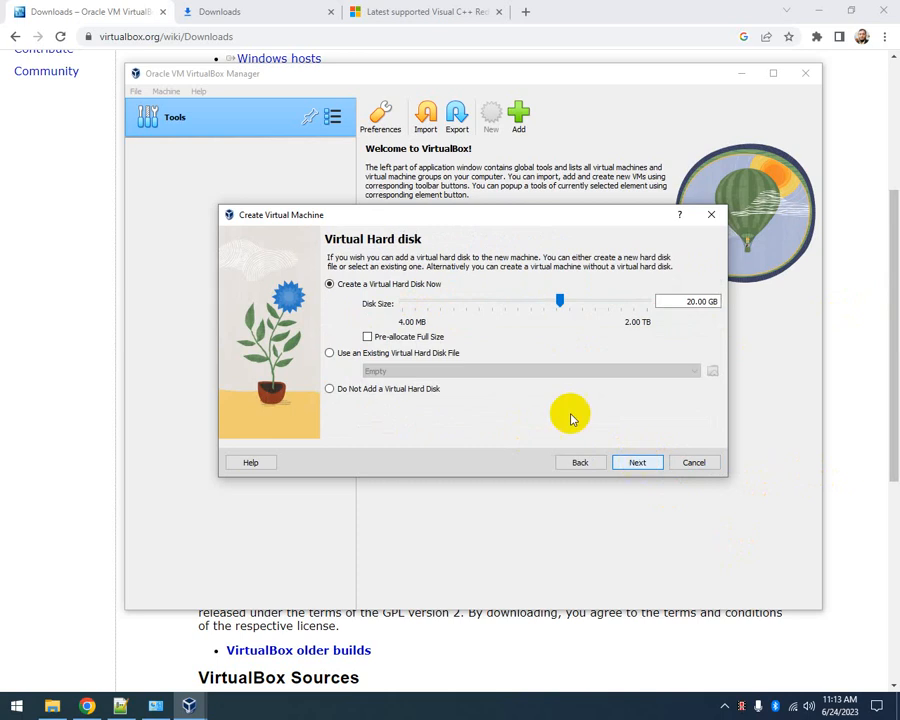
Step: Keep a new 20.00 GB virtual hard disk, review the configuration summary, and finish creating testmachine
drag(689, 305, 736, 299)
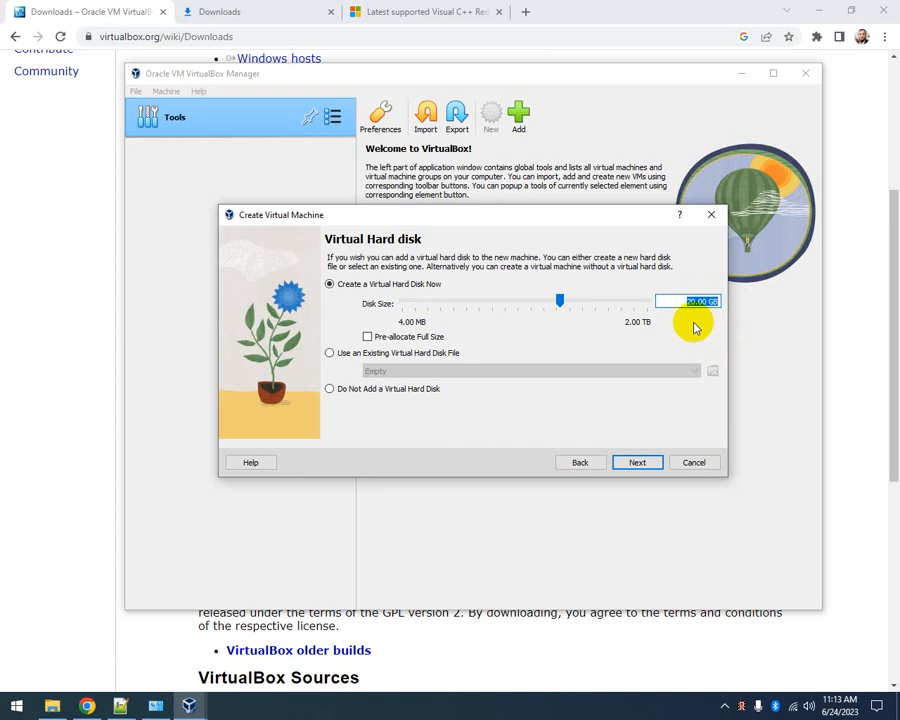
click(640, 463)
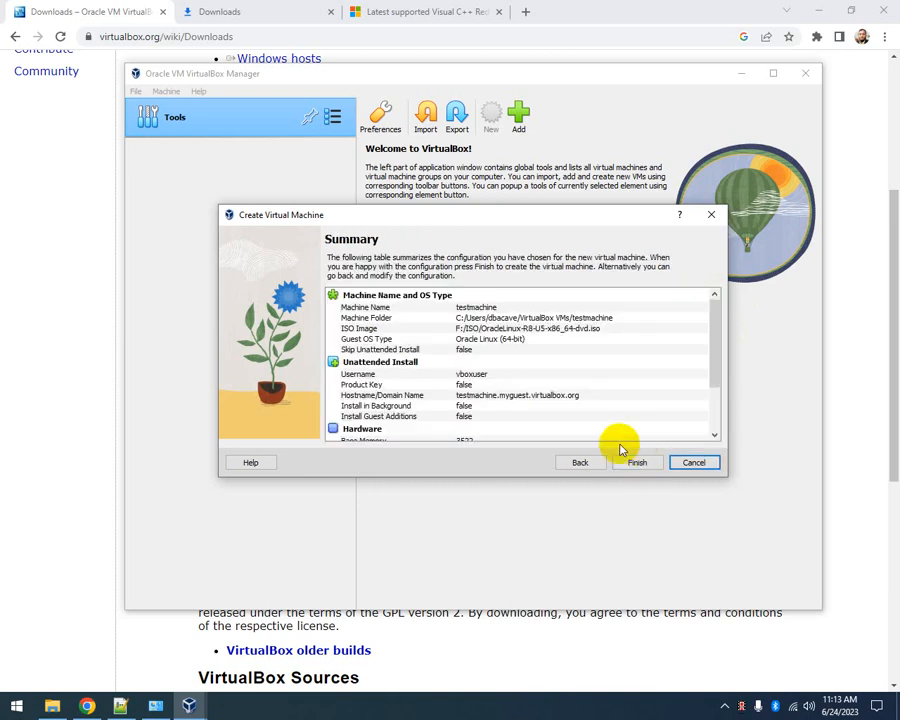
scroll(526, 414, down, 5)
click(642, 463)
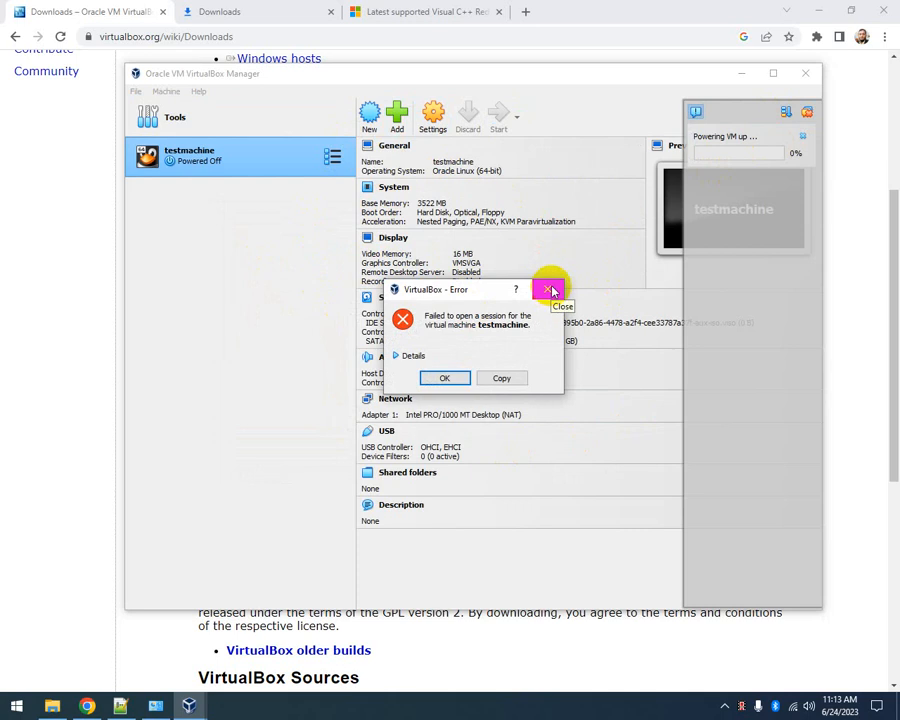
Step: Dismiss the session error for testmachine and close its settings window, discarding the changes
click(552, 290)
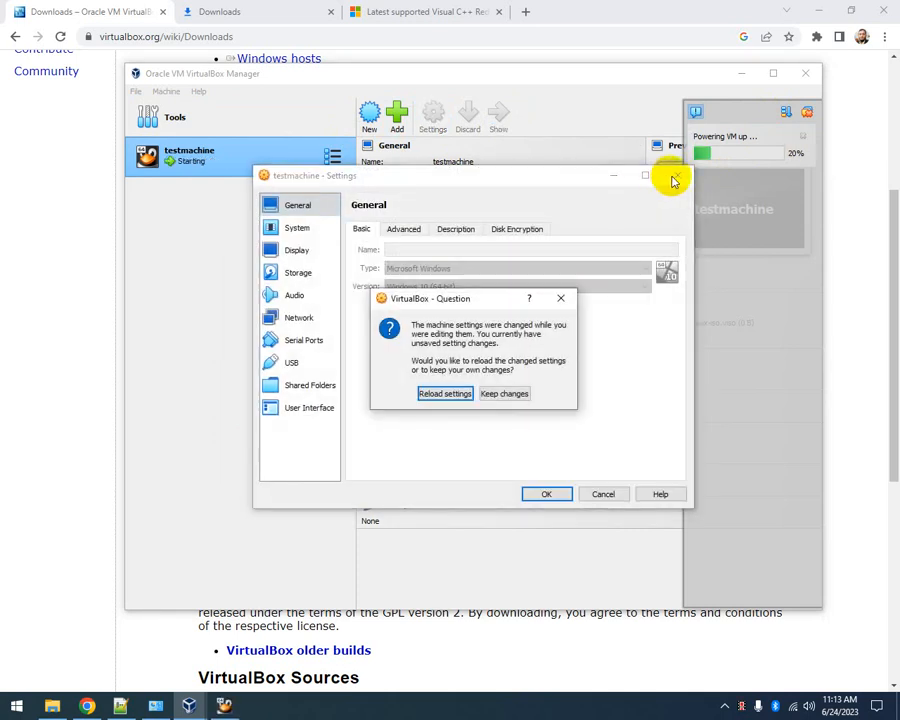
click(499, 395)
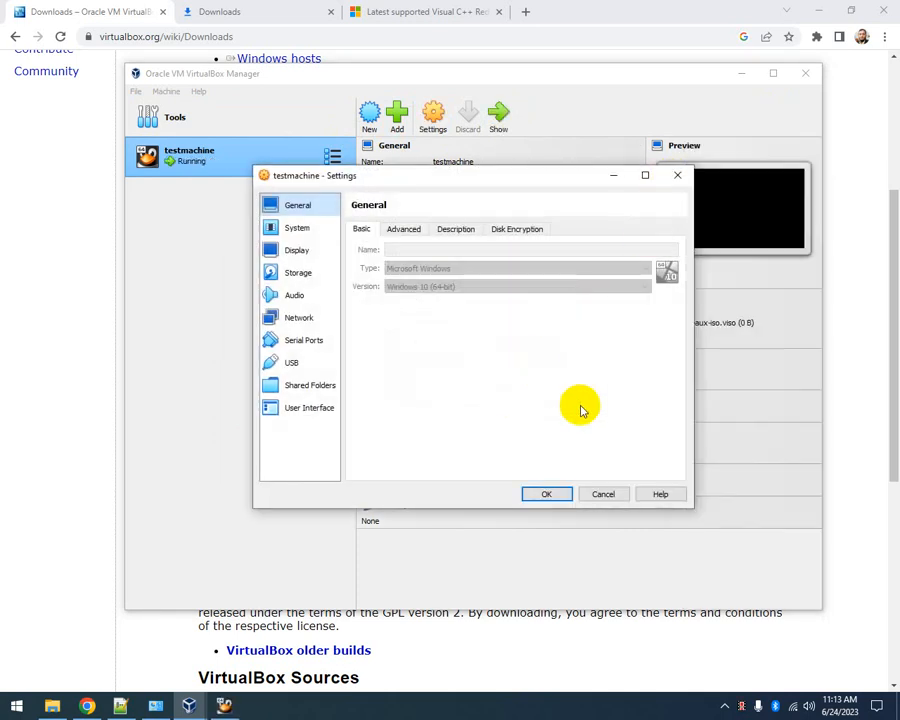
click(676, 175)
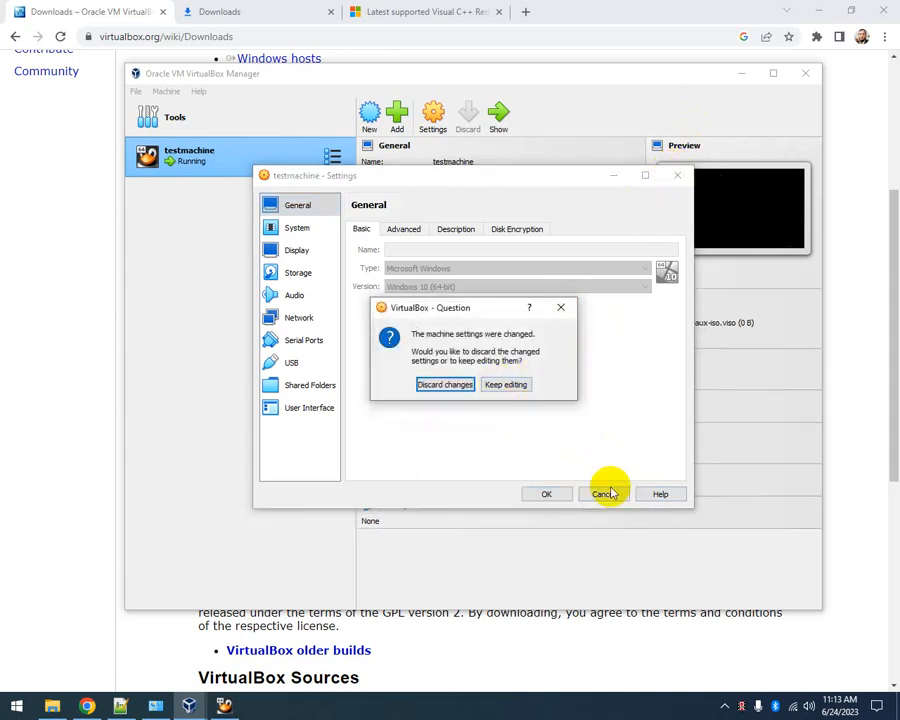
click(561, 307)
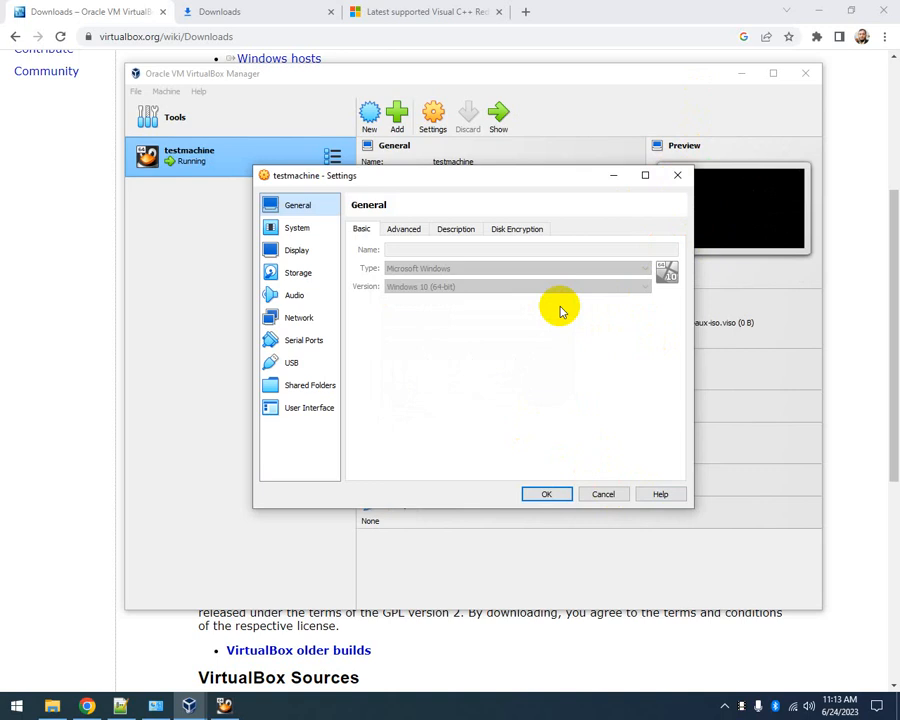
click(603, 495)
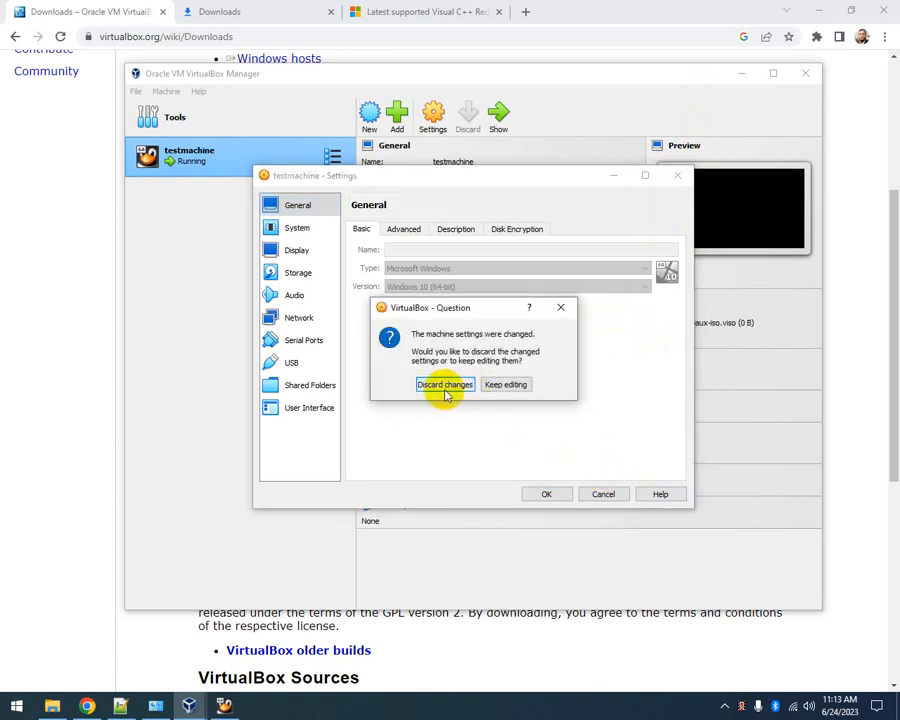
click(445, 386)
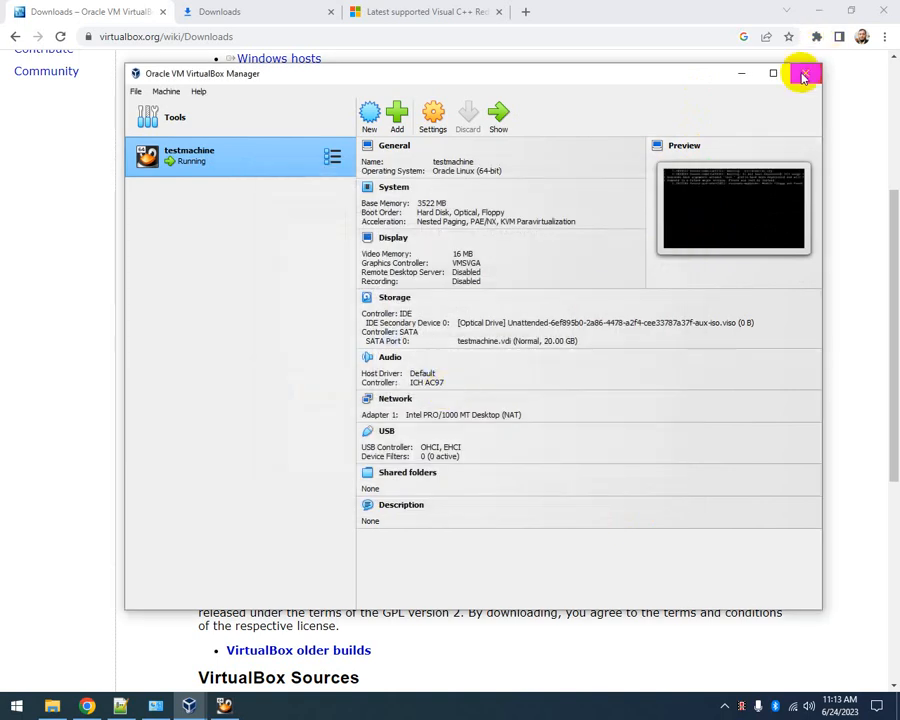
Step: Clear the desktop behind the running testmachine window by minimizing the Chrome window
click(804, 74)
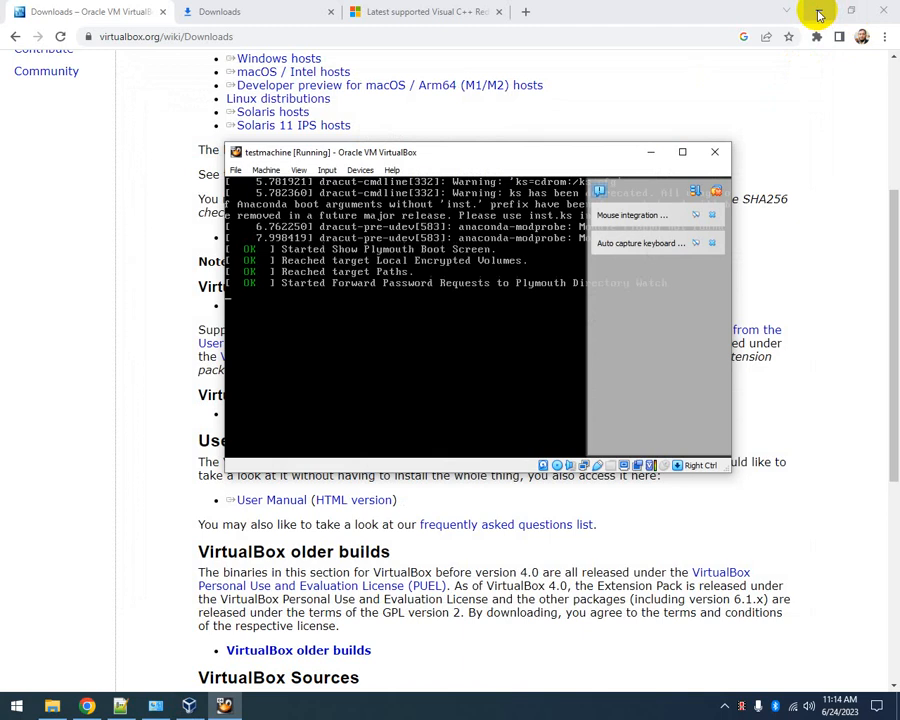
click(818, 14)
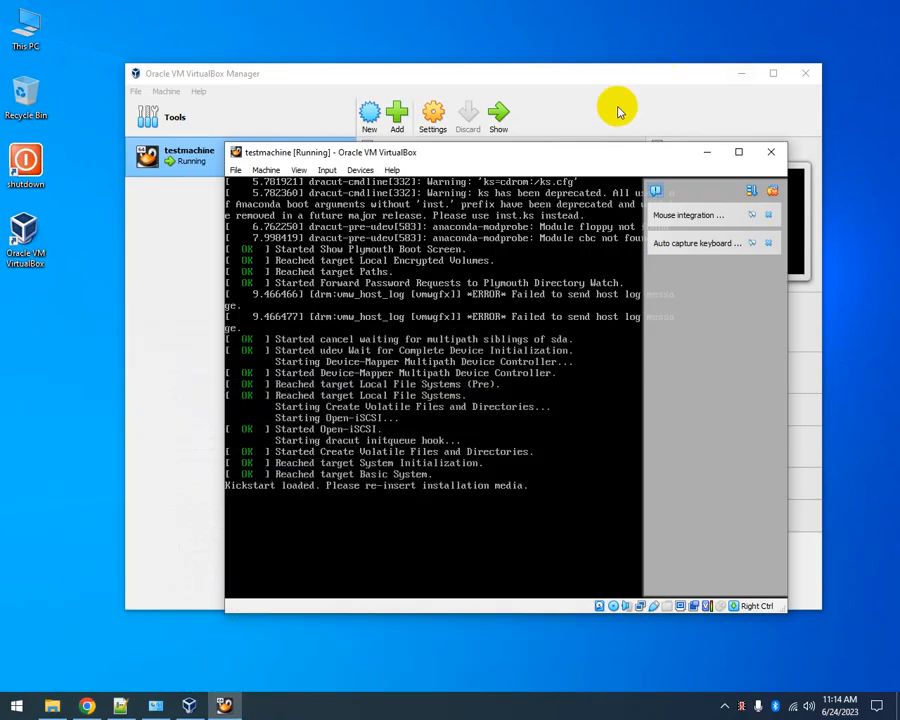